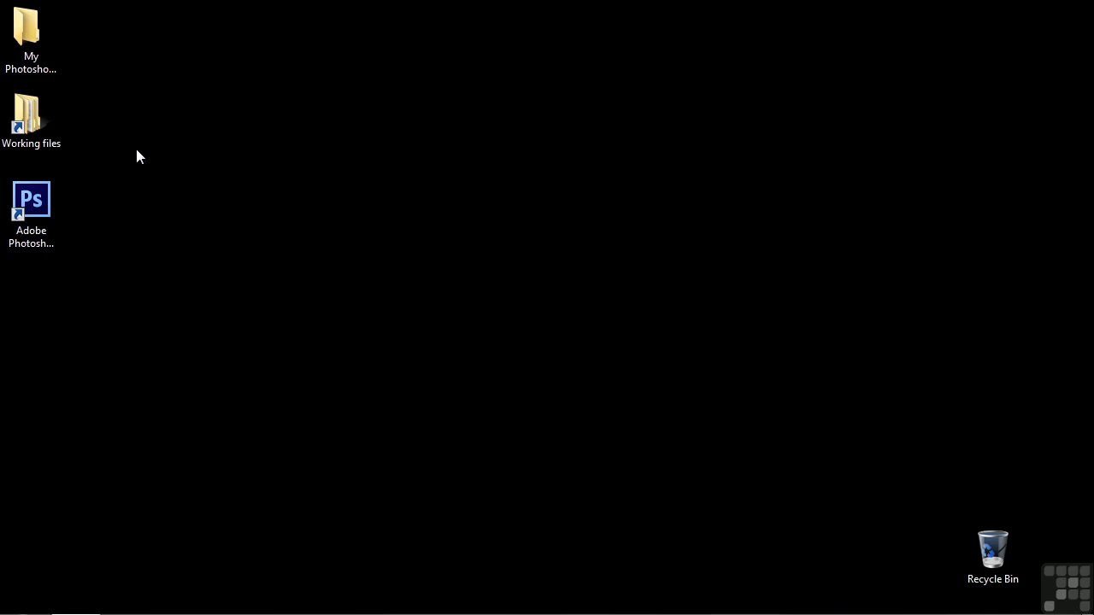
Start Adobe Photoshop and create a transparent 1200 × 1200 pixel RGB document at 300 pixels/inch
double_click(32, 207)
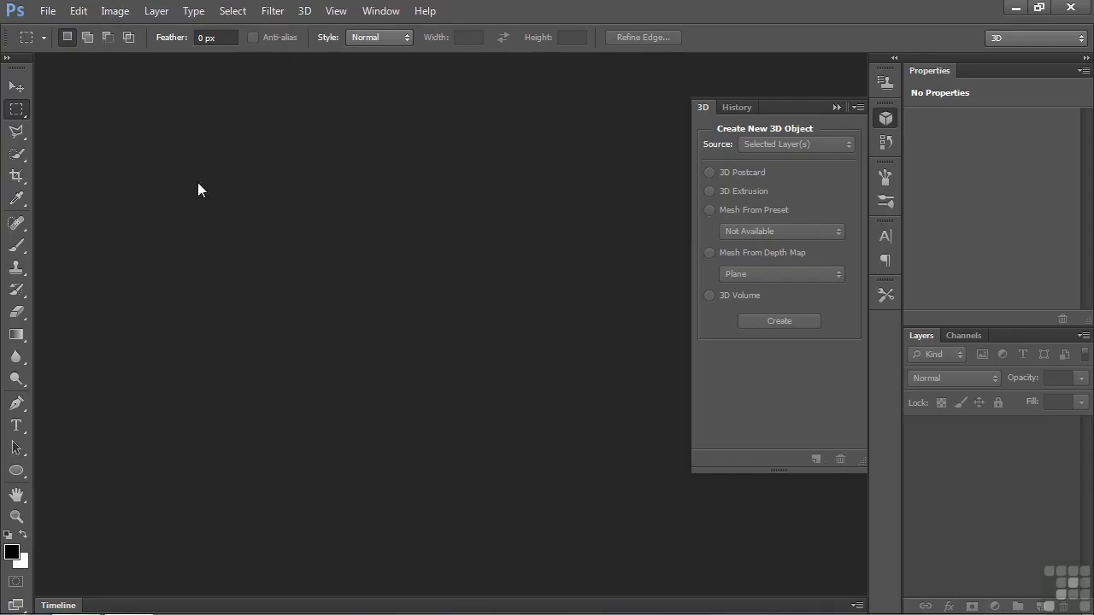
left_click(48, 11)
left_click(64, 30)
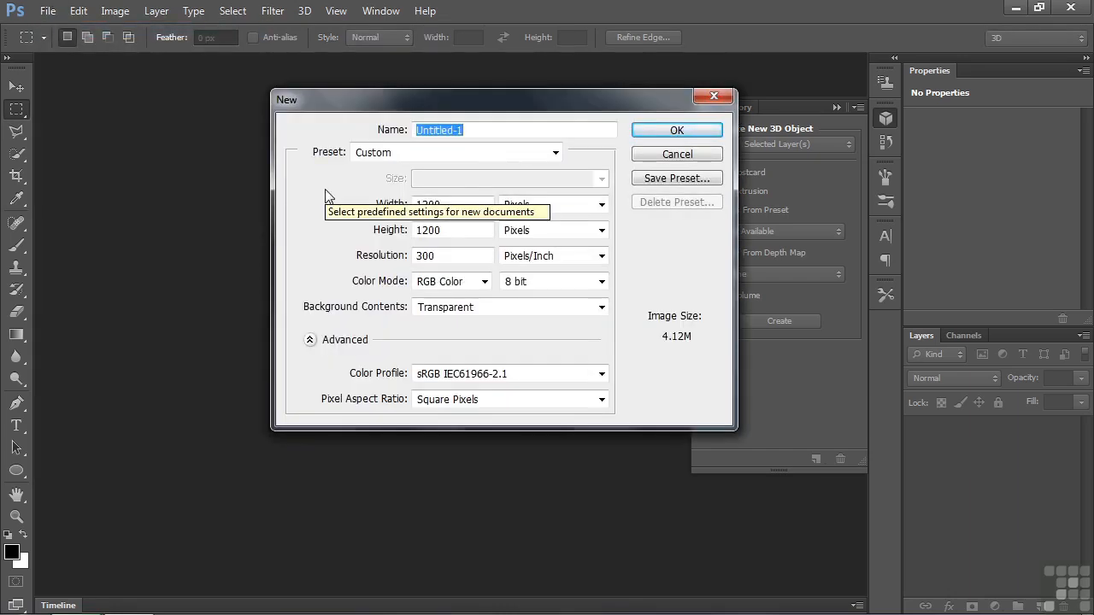
left_click(651, 133)
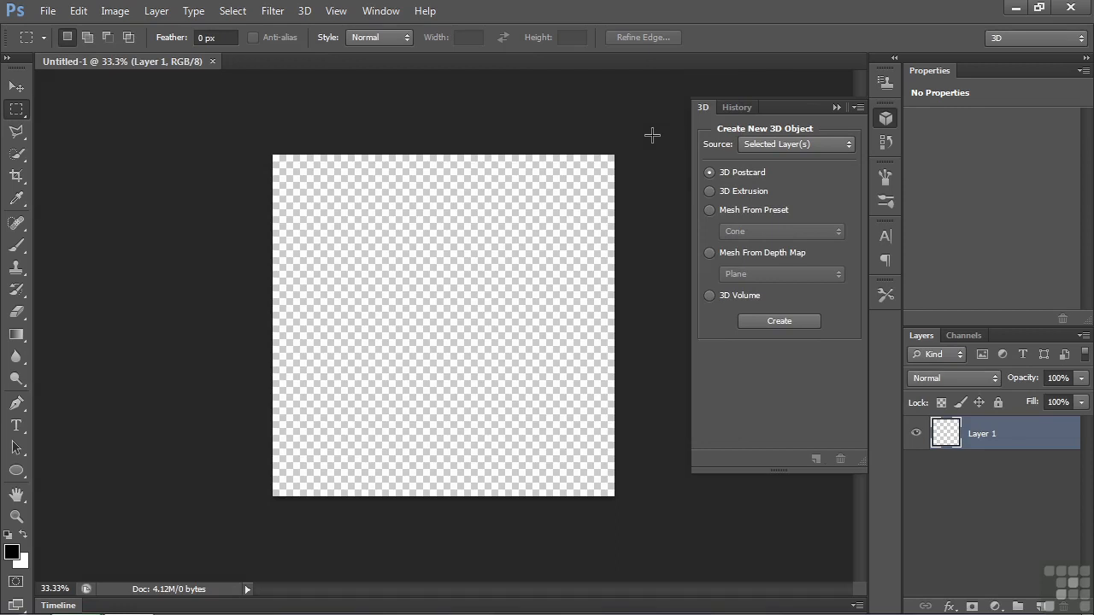
Create a 3D Cylinder mesh from preset on Layer 1 and tilt it to expose its end cap
left_click(742, 191)
left_click(710, 210)
left_click(833, 232)
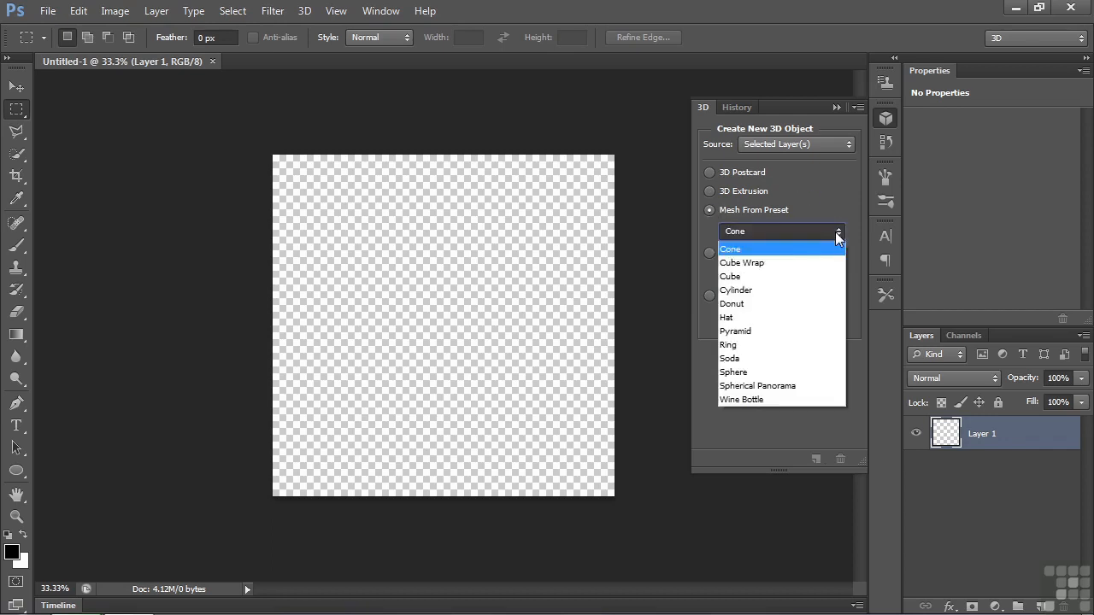
left_click(772, 292)
left_click(778, 321)
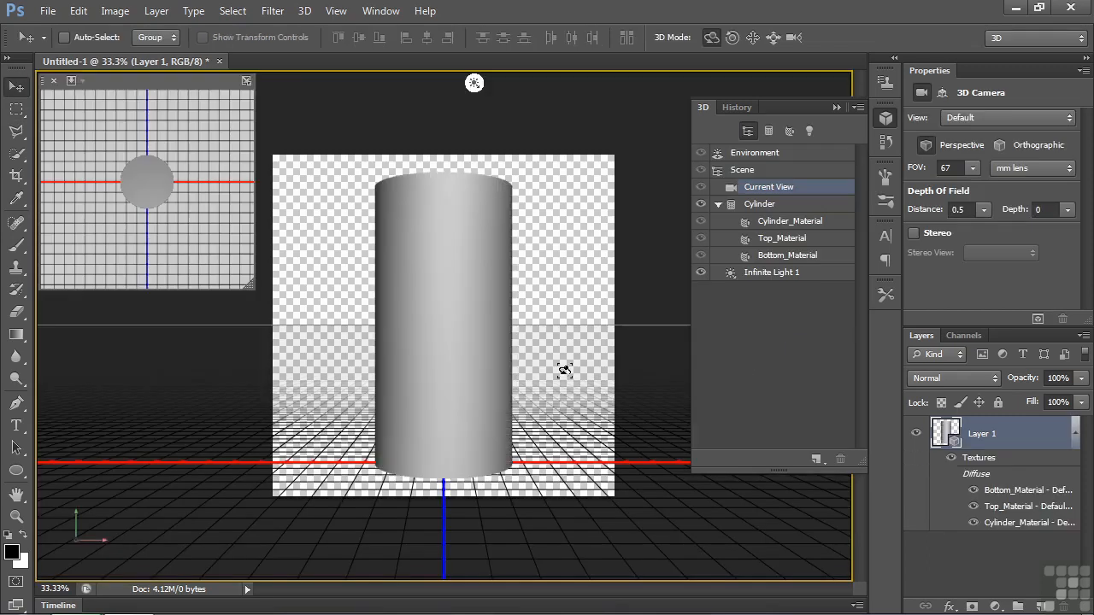
left_click(481, 363)
left_click_drag(542, 276, 542, 354)
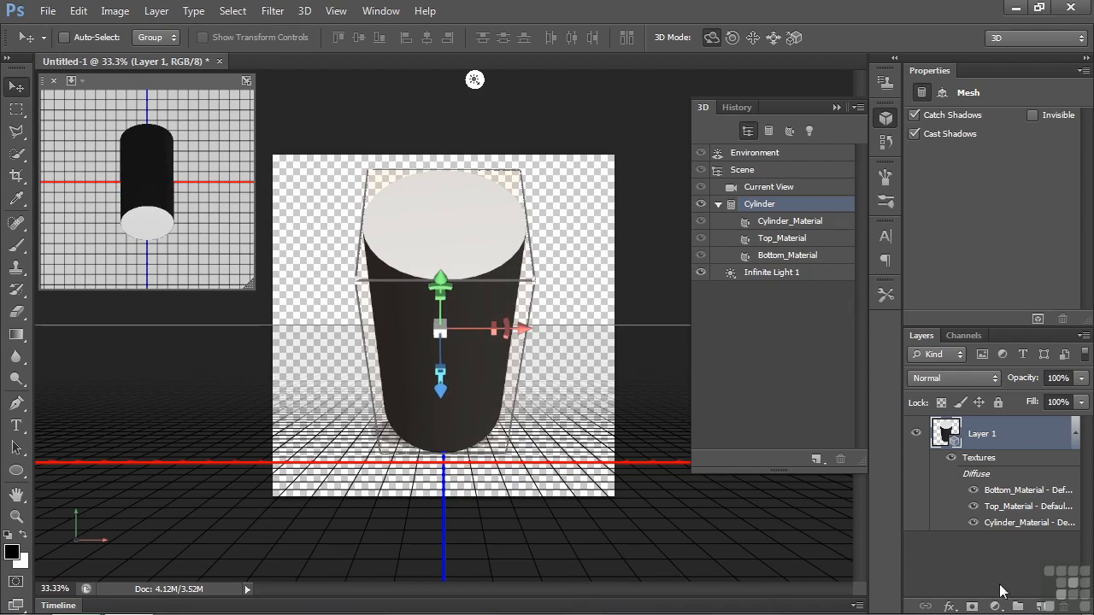
Add a new layer, hide the cylinder on Layer 1, and draw a large elliptical path across the middle of the canvas
left_click(1041, 606)
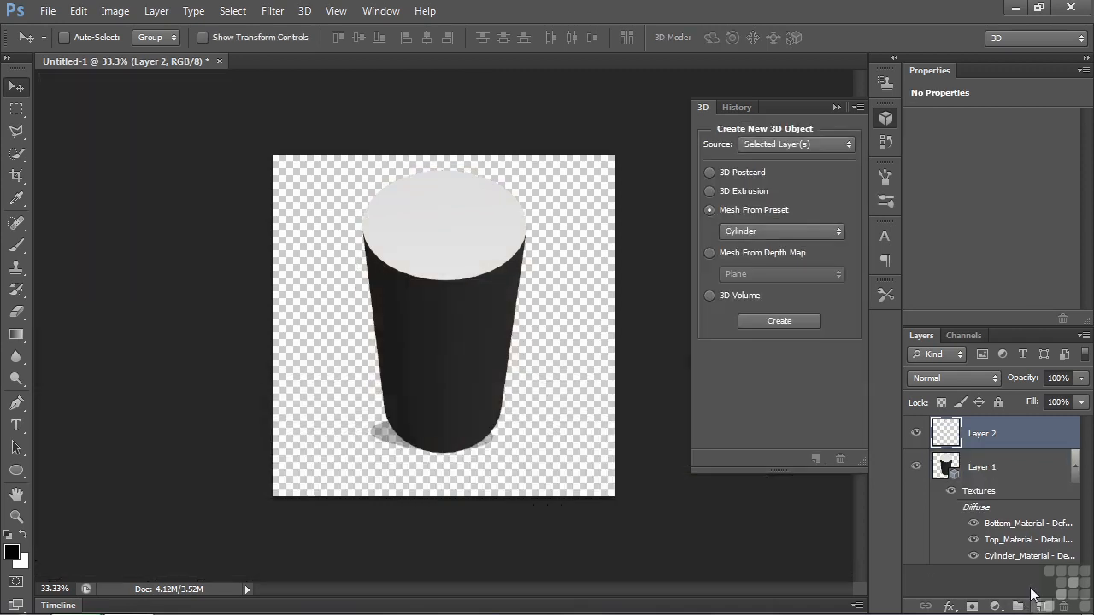
left_click(916, 467)
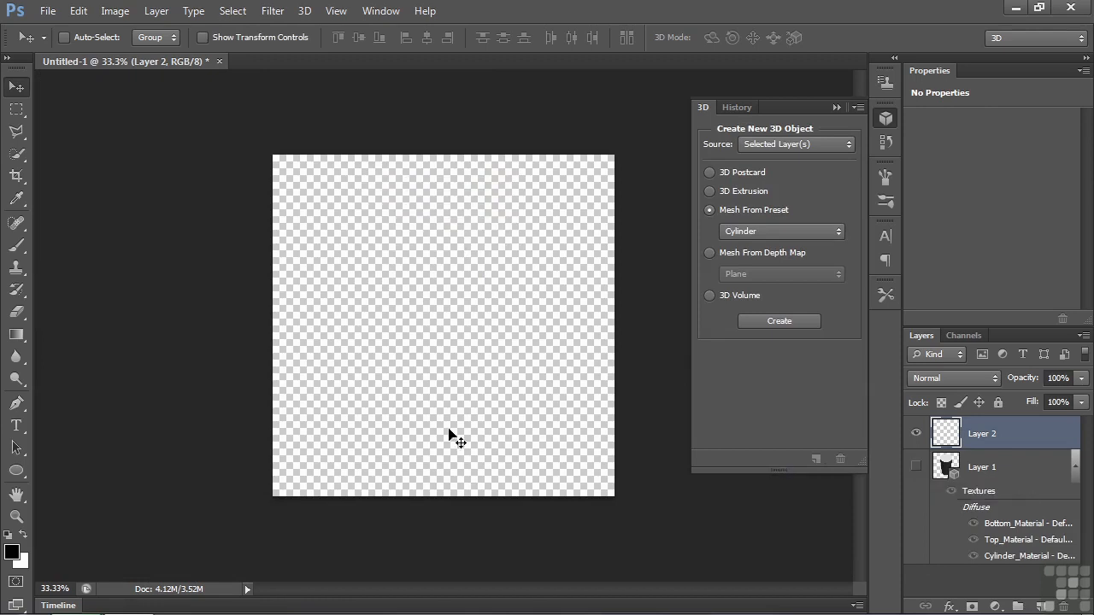
left_click(15, 471)
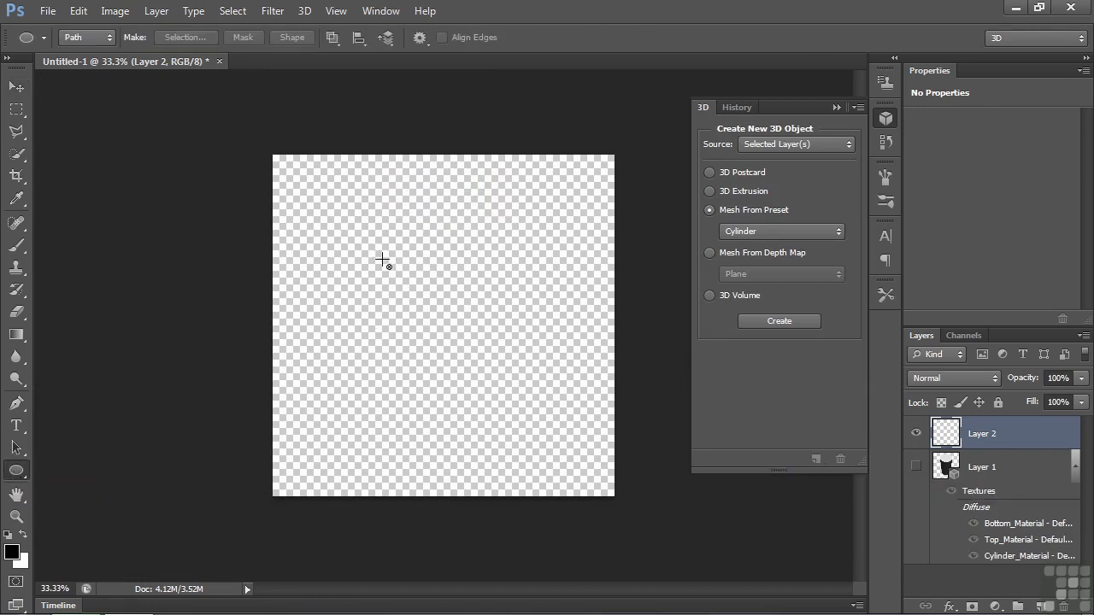
left_click_drag(354, 244, 551, 421)
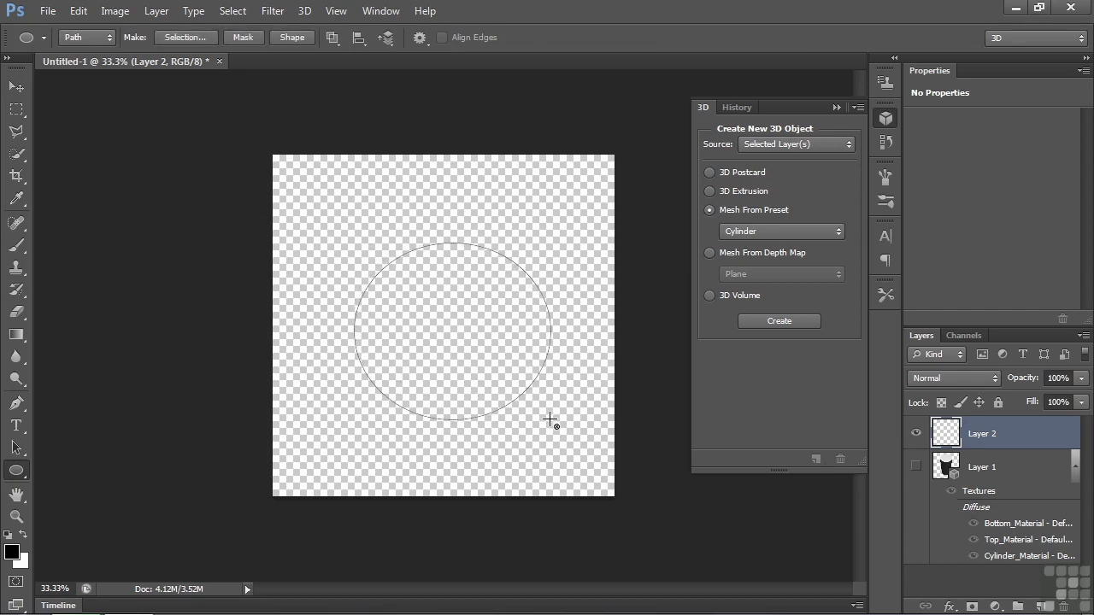
Create a 3D extrusion from the work path and tilt it to reveal its depth
left_click(849, 143)
left_click(802, 171)
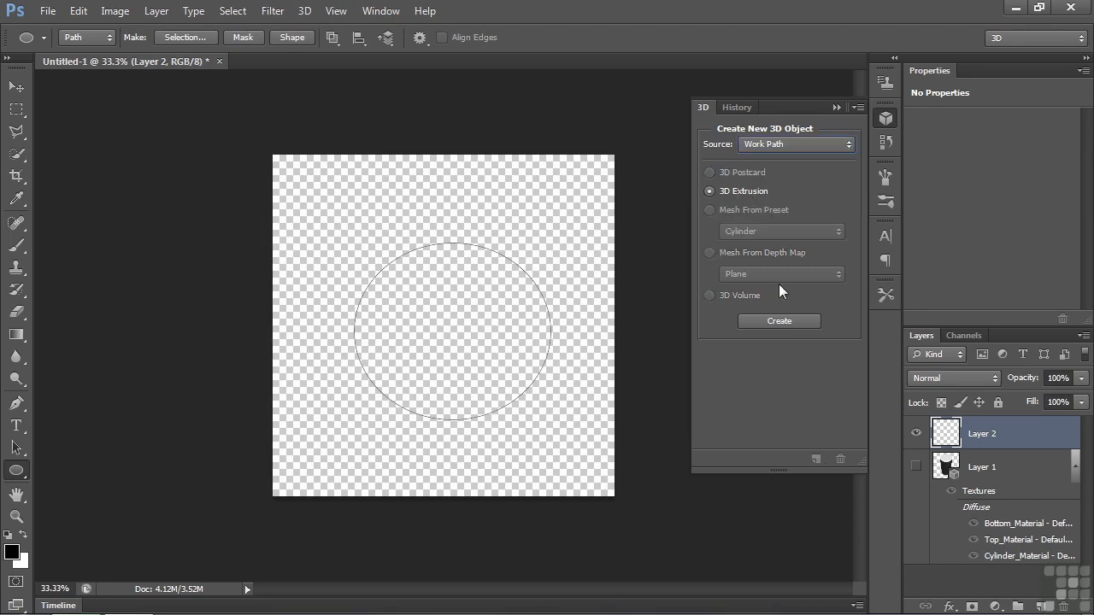
left_click(778, 321)
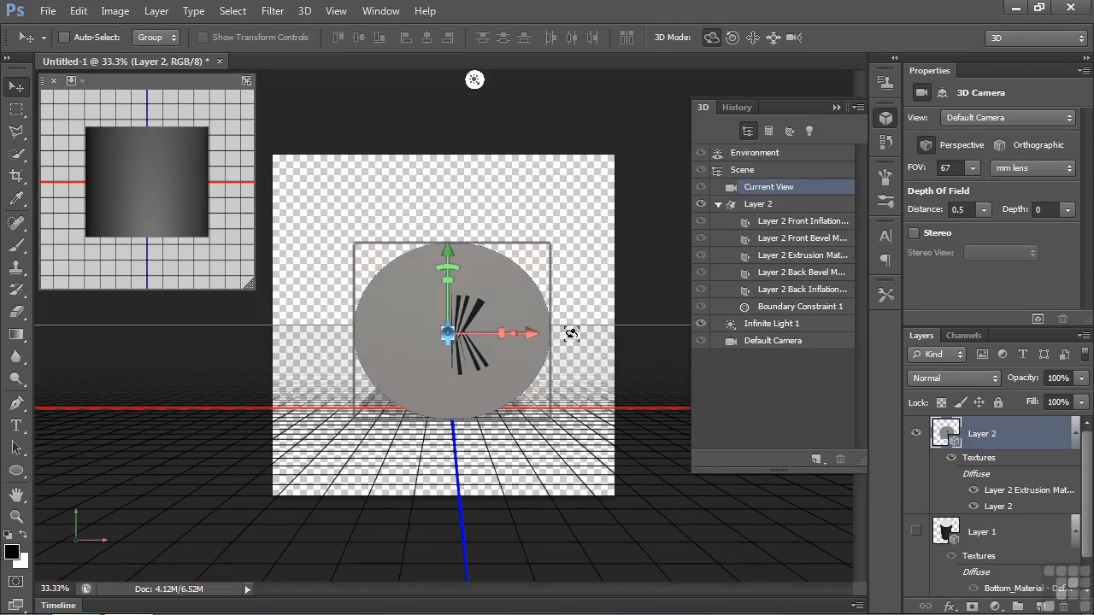
left_click(525, 342)
left_click_drag(579, 317, 574, 397)
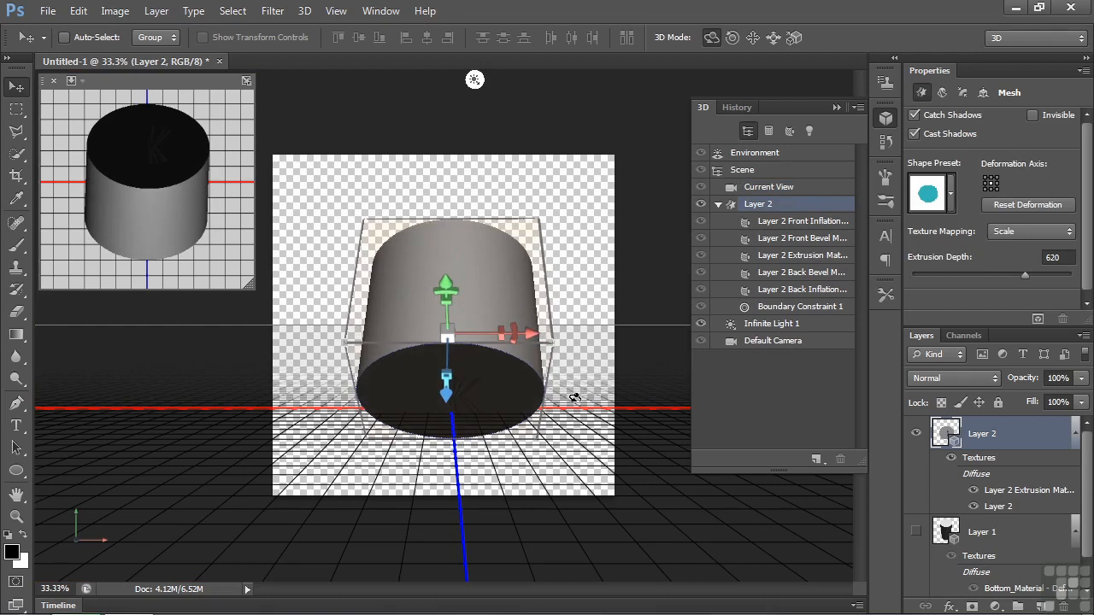
Show Layer 1 again, rotate the extruded ellipse so its cap faces up like the preset cylinder, and render it
left_click(917, 532)
left_click_drag(577, 286, 574, 325)
left_click_drag(445, 383, 450, 476)
left_click_drag(564, 333, 579, 368)
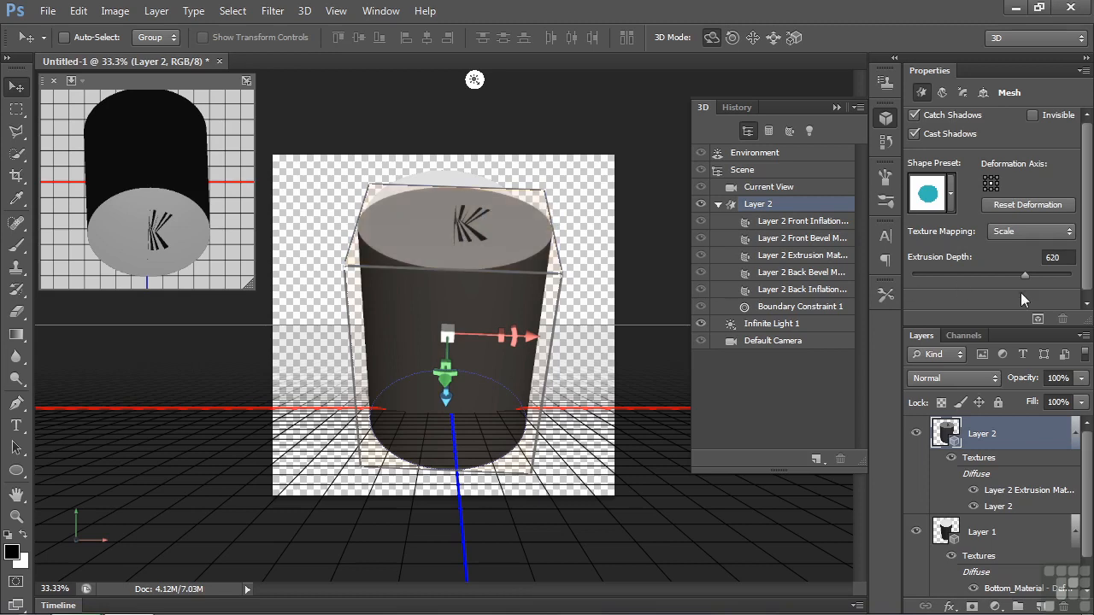
left_click(1039, 321)
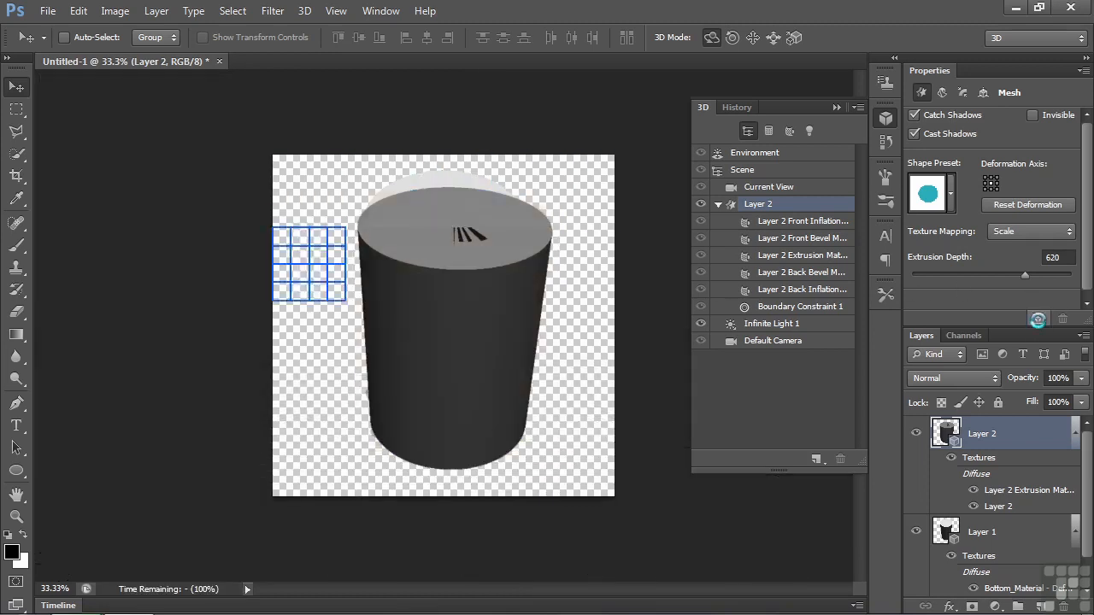
key("Escape")
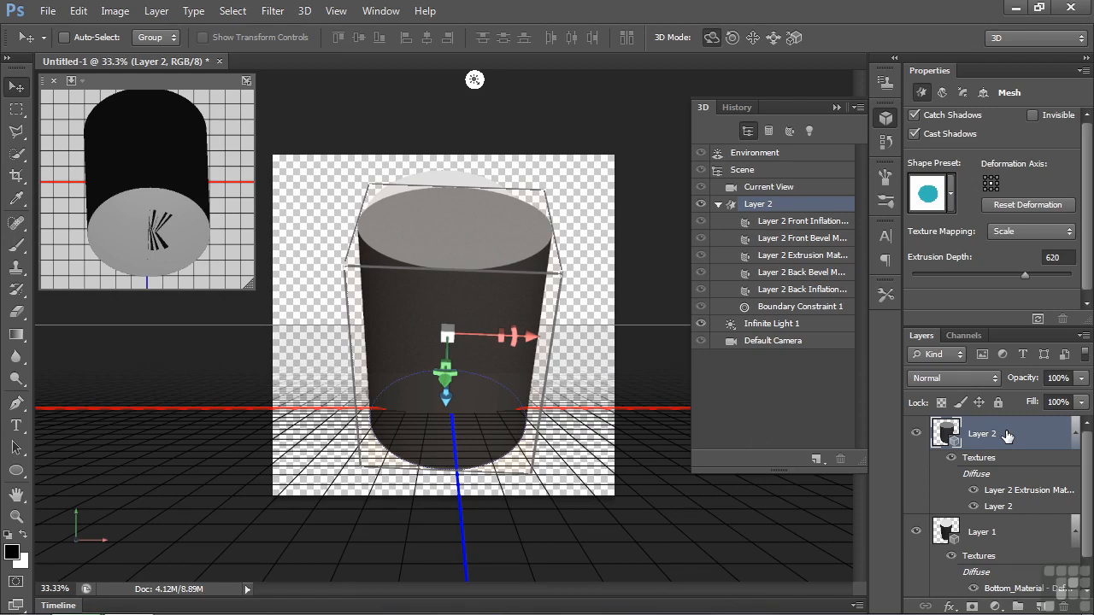
Compare the mesh properties of the preset cylinder on Layer 1 with those of the extrusion on Layer 2
left_click(1002, 530)
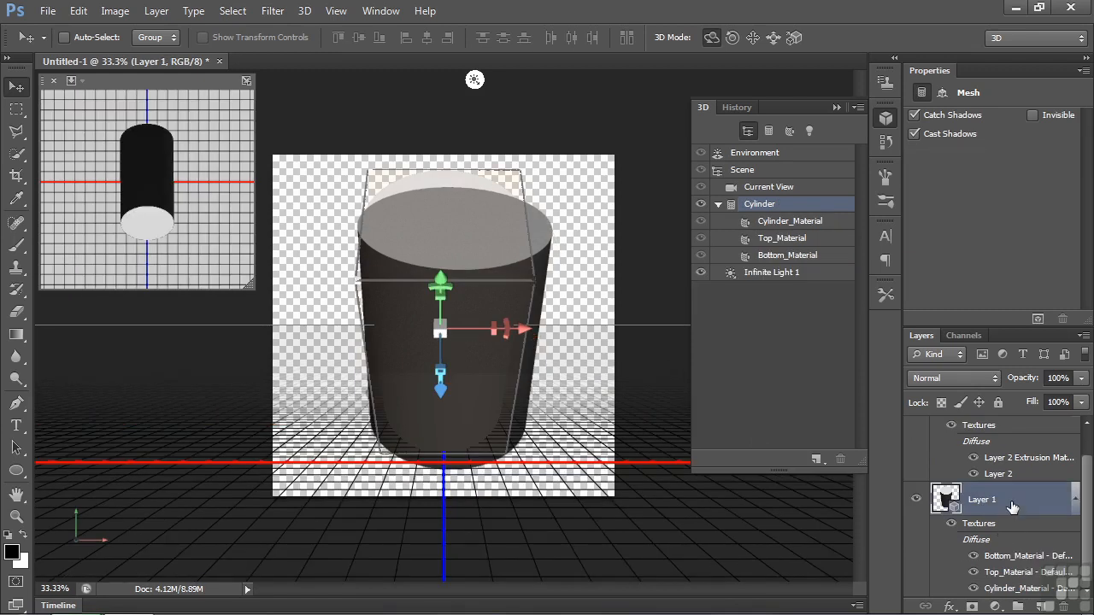
left_click(943, 92)
left_click(929, 90)
scroll(1088, 547, "up", 2)
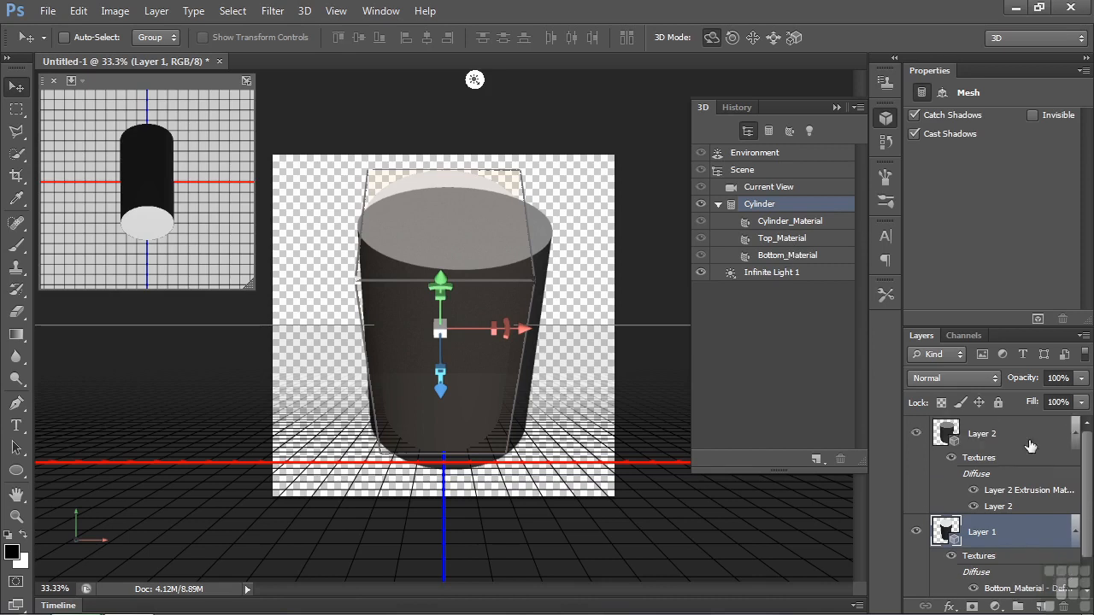
left_click(982, 434)
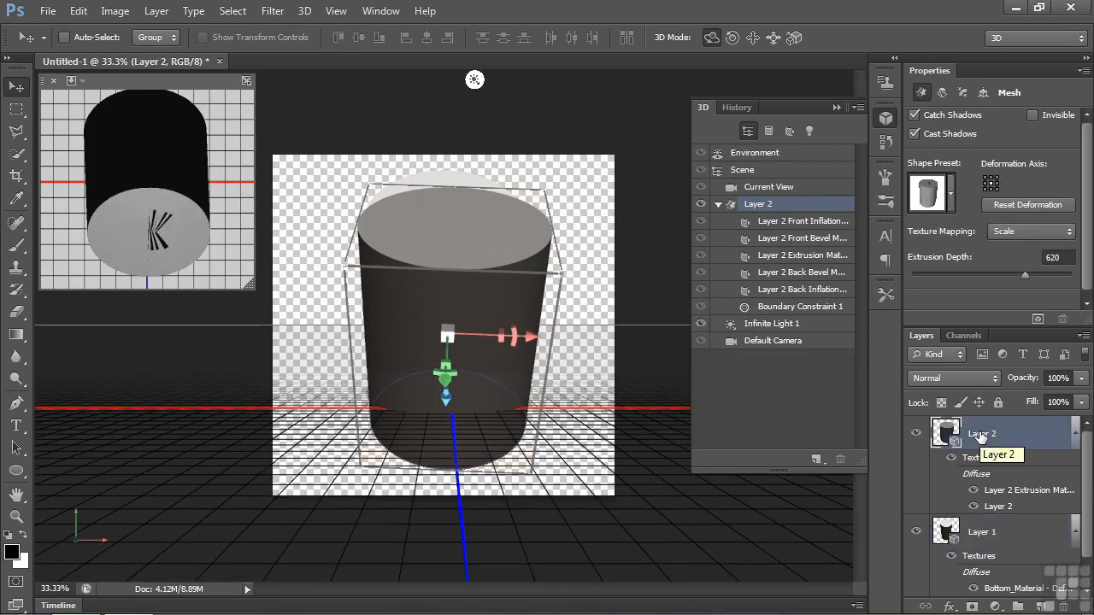
left_click(915, 115)
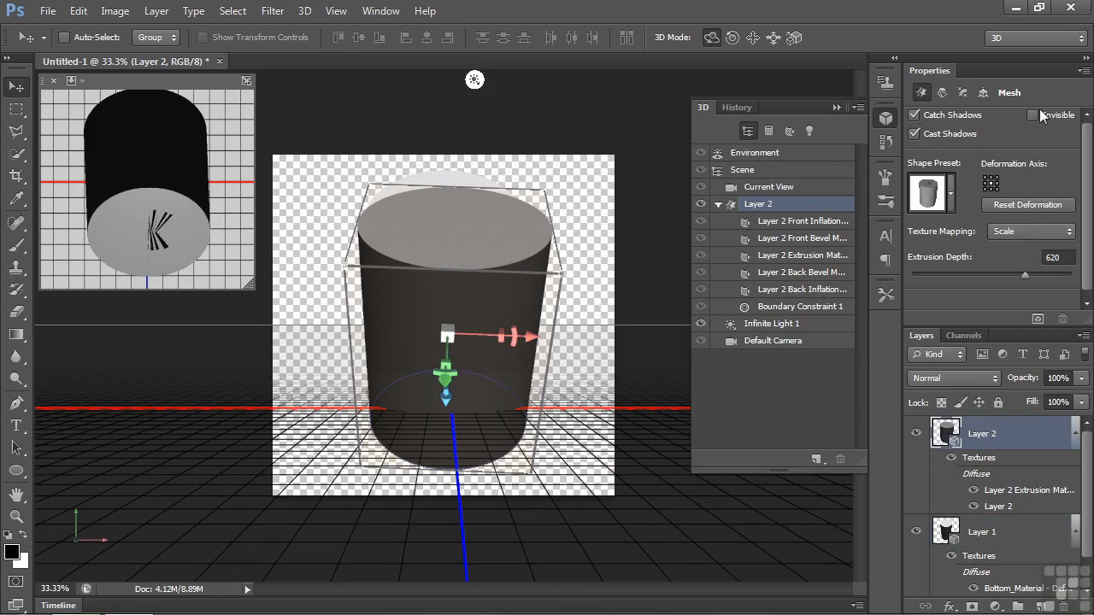
left_click_drag(1085, 233, 1082, 195)
left_click(985, 534)
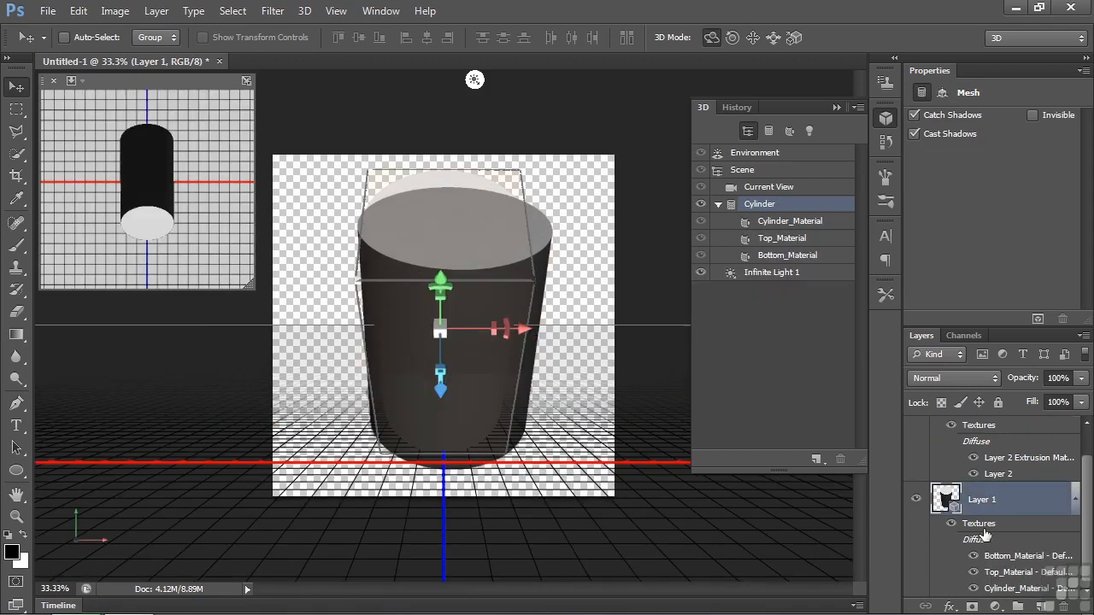
scroll(1084, 515, "up", 1)
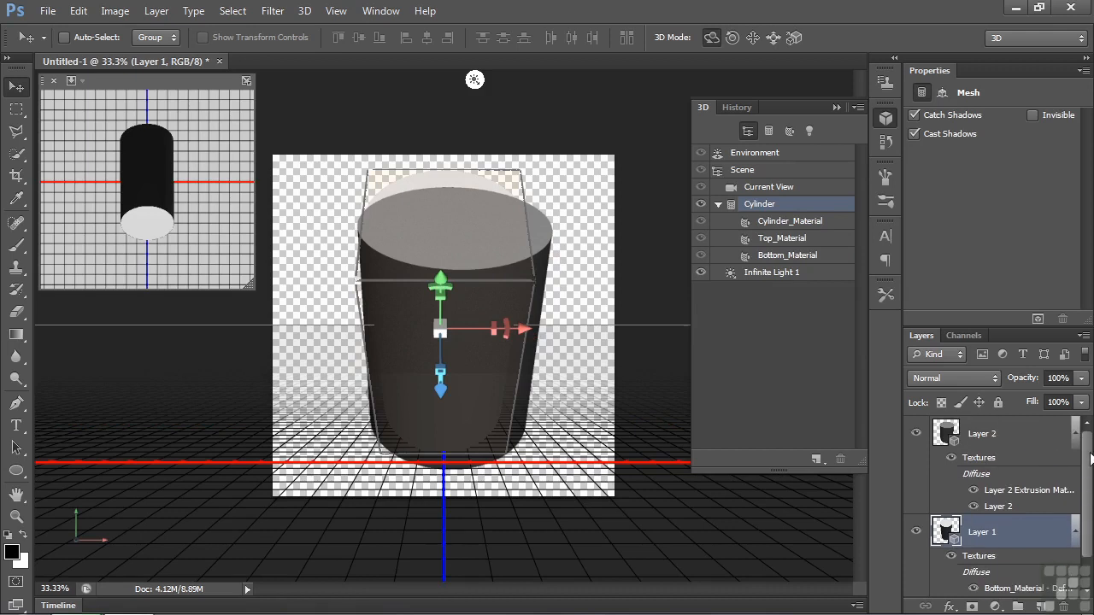
With Layer 2 hidden, turn the preset cylinder's cap to the front and draw a rectangular selection inside it
left_click(917, 434)
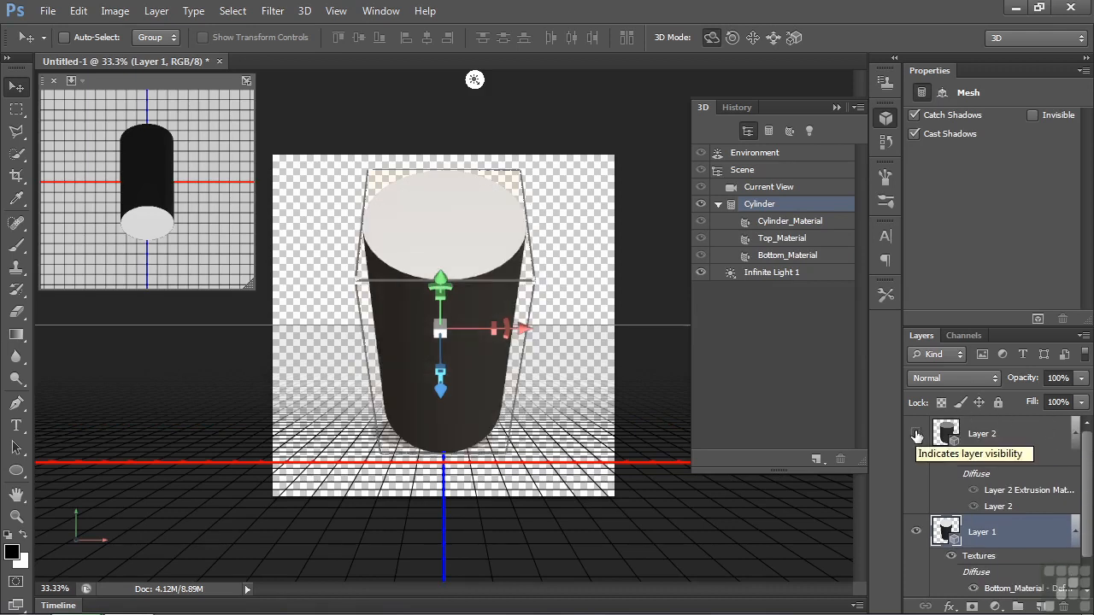
left_click_drag(569, 264, 567, 334)
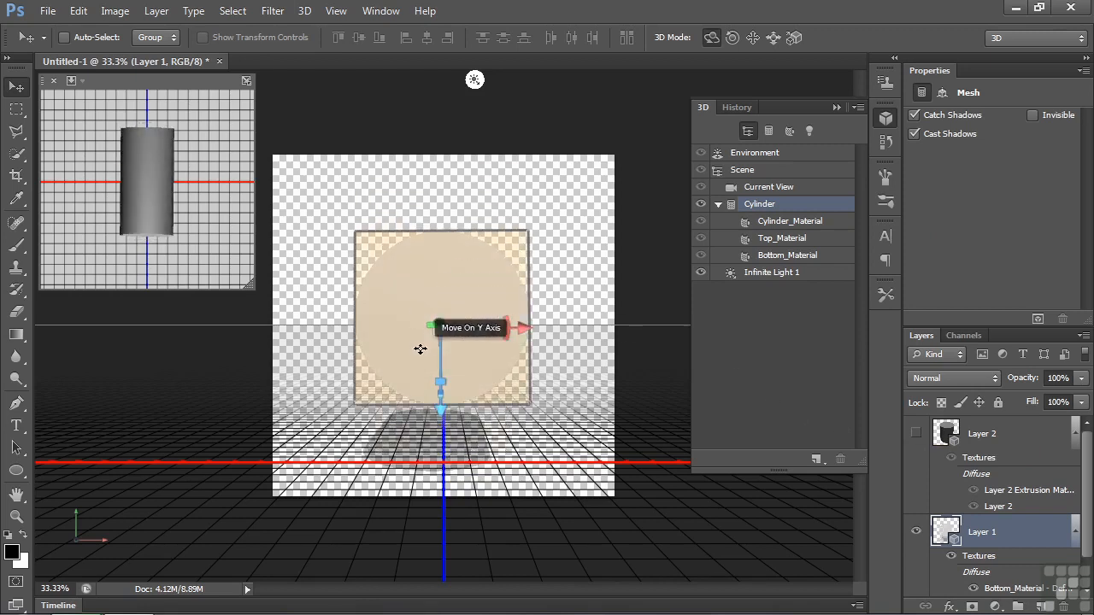
left_click(17, 109)
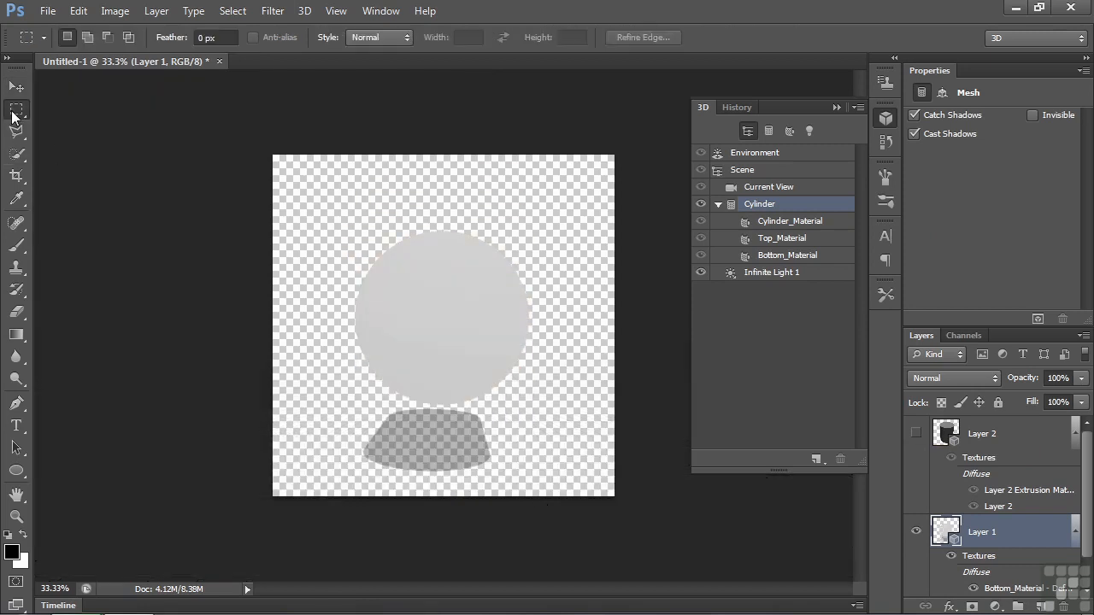
left_click_drag(396, 264, 492, 367)
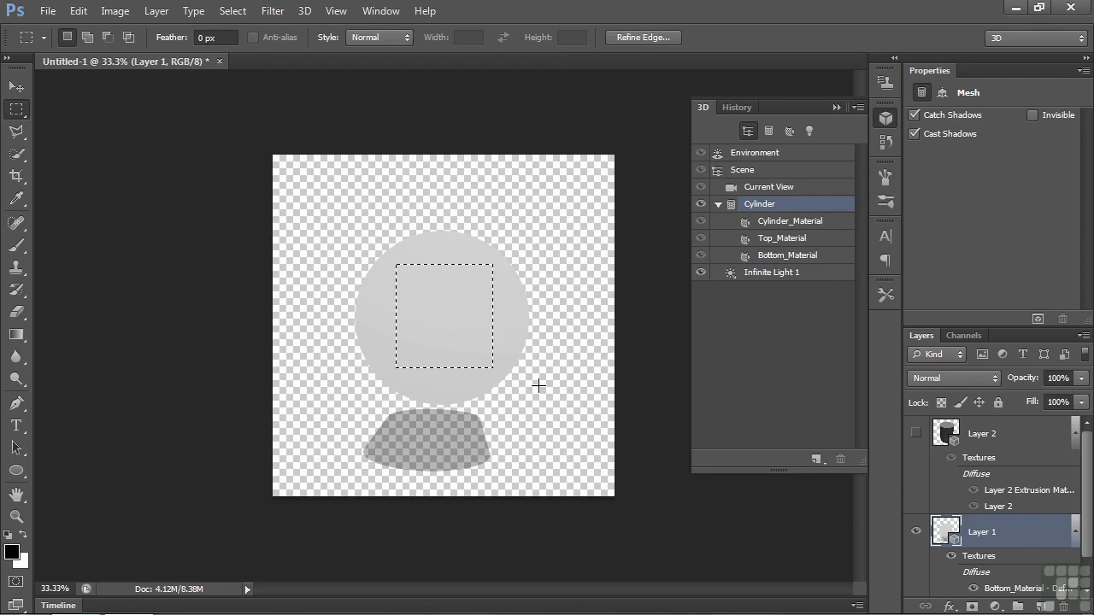
Check whether a constraint can be added to the preset cylinder from the selection
left_click(304, 12)
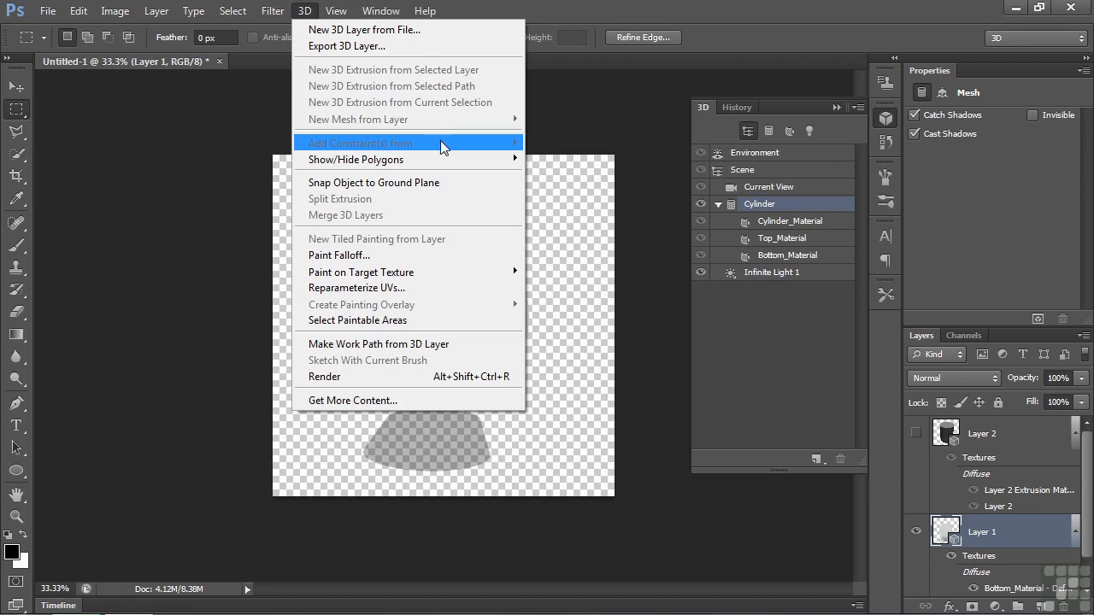
left_click(512, 13)
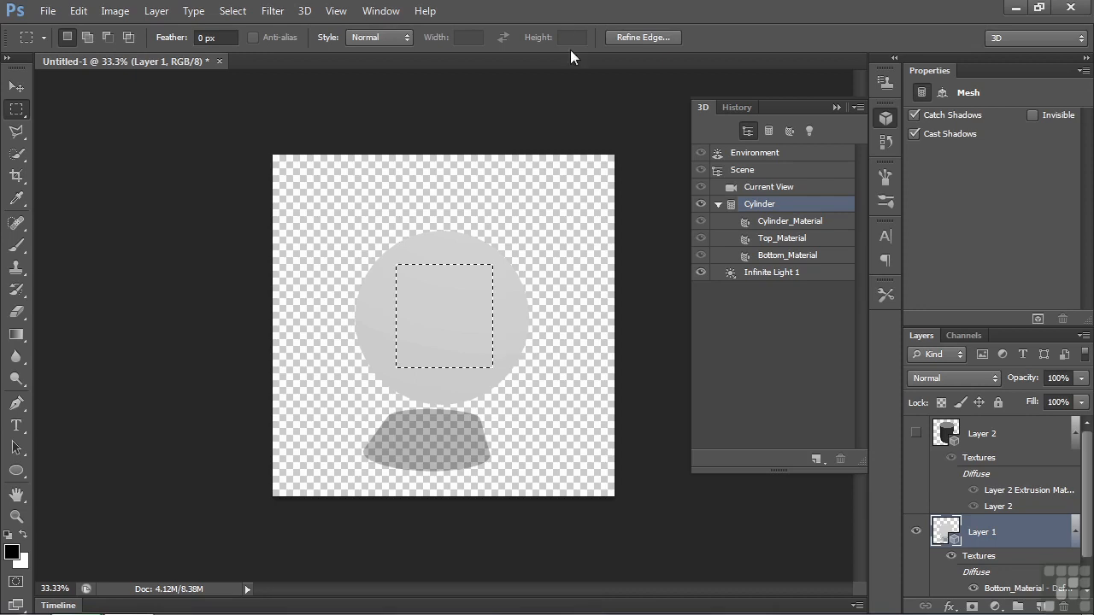
Show Layer 2 instead of Layer 1 and rotate the extruded ellipse until its flat cap faces the front behind the selection
left_click(1011, 429)
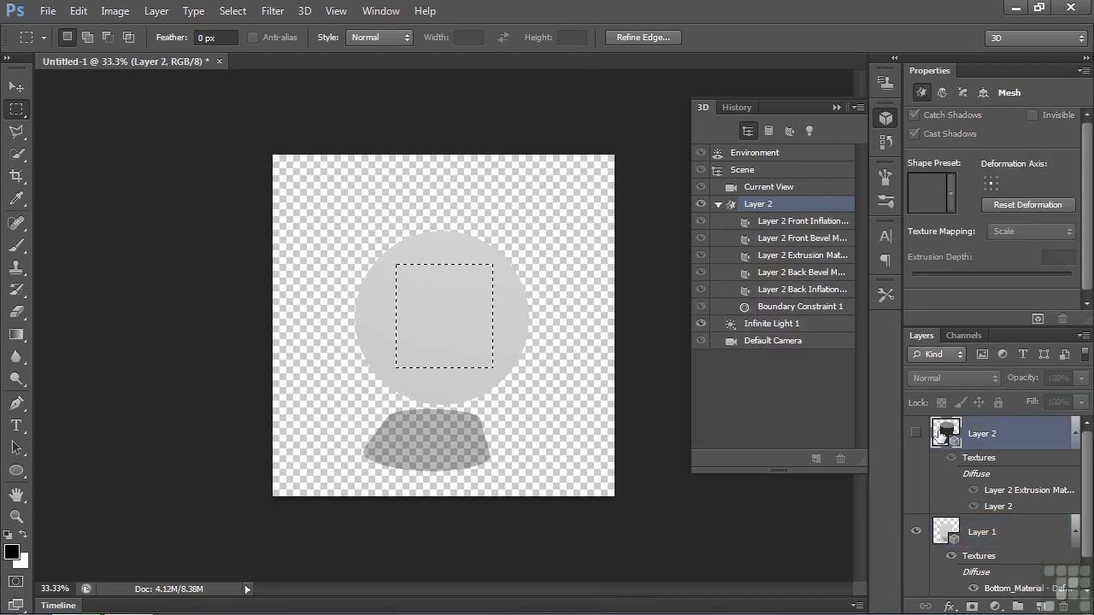
left_click(915, 434)
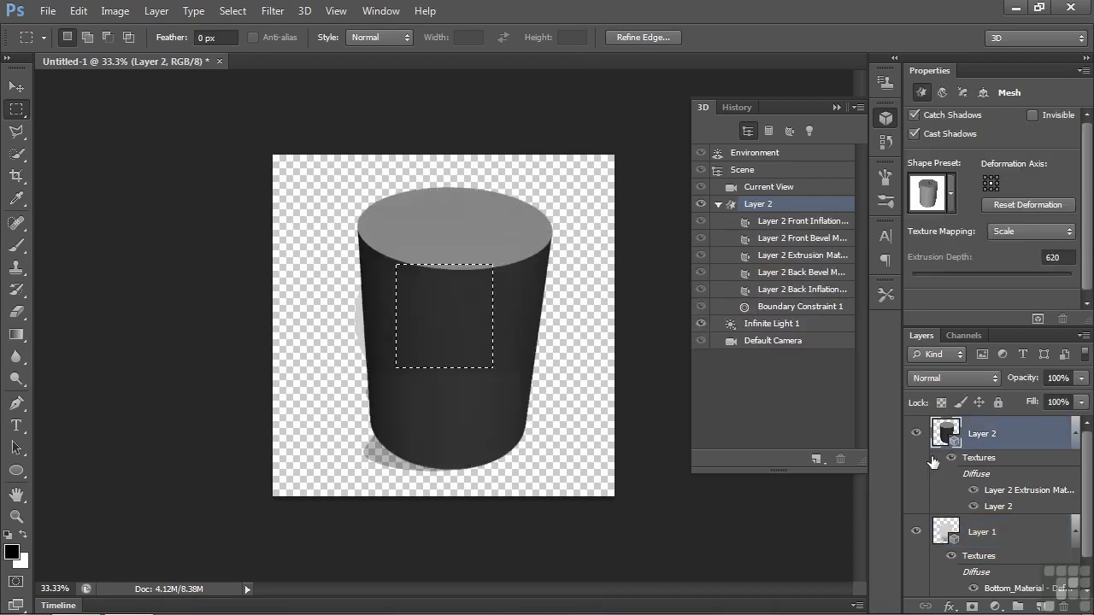
left_click(916, 532)
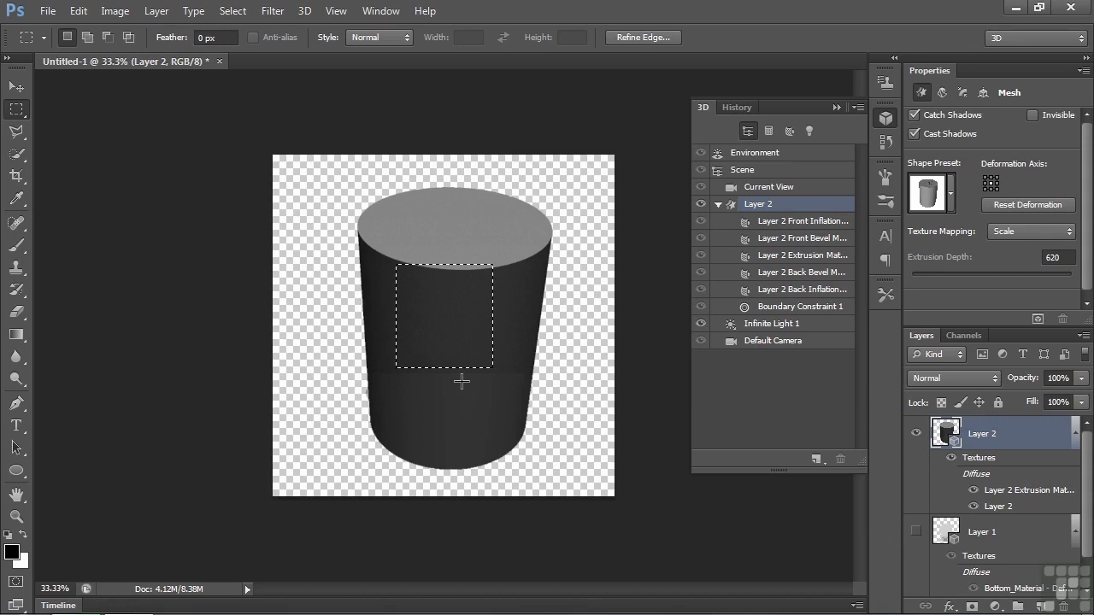
left_click(16, 87)
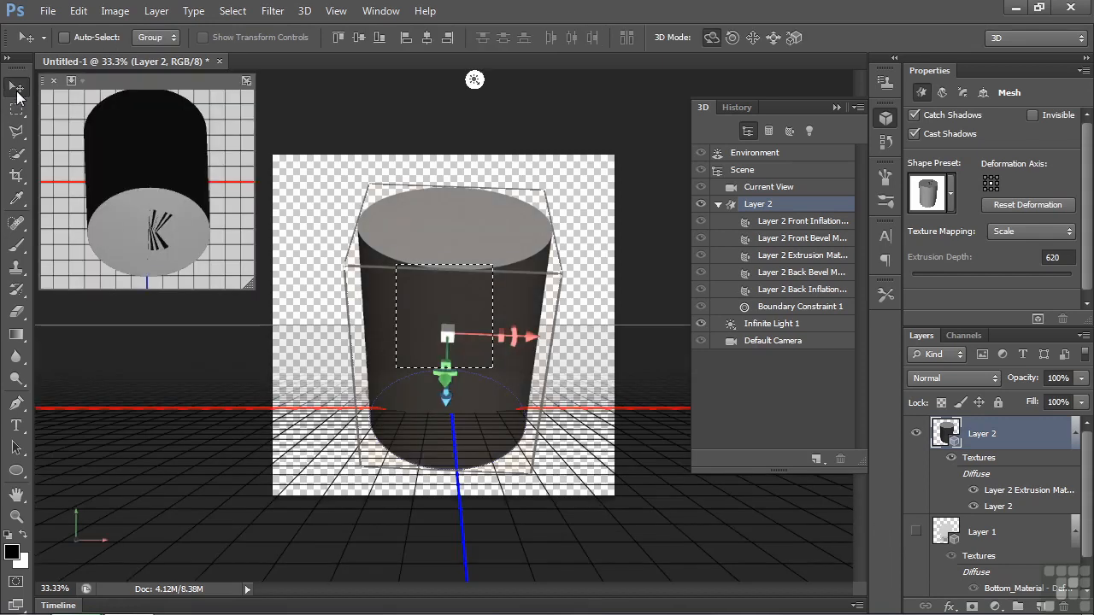
left_click_drag(552, 241, 576, 359)
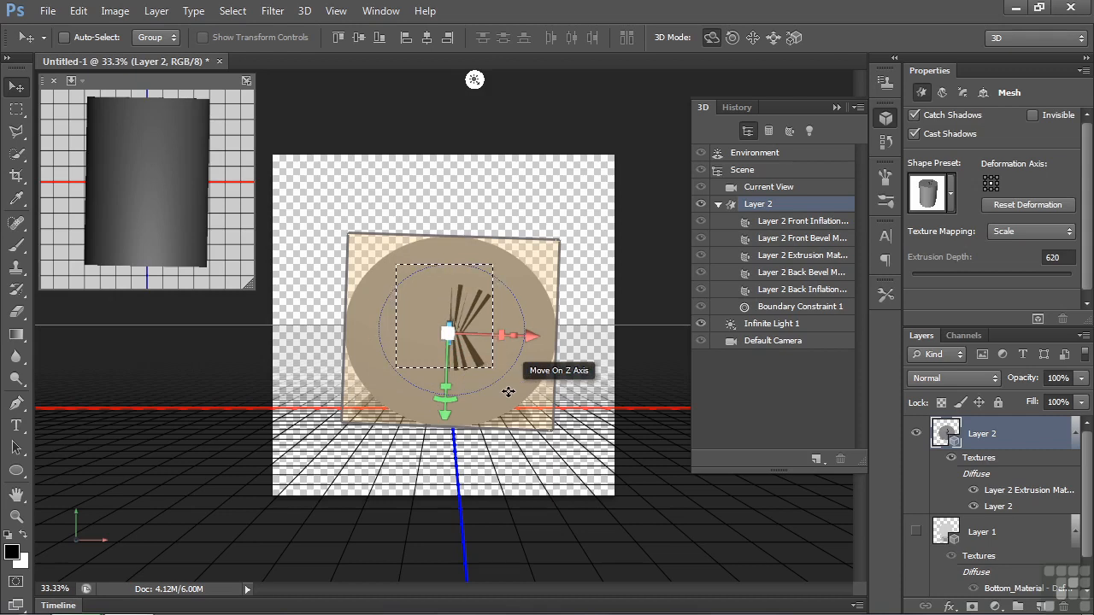
left_click_drag(599, 389, 590, 35)
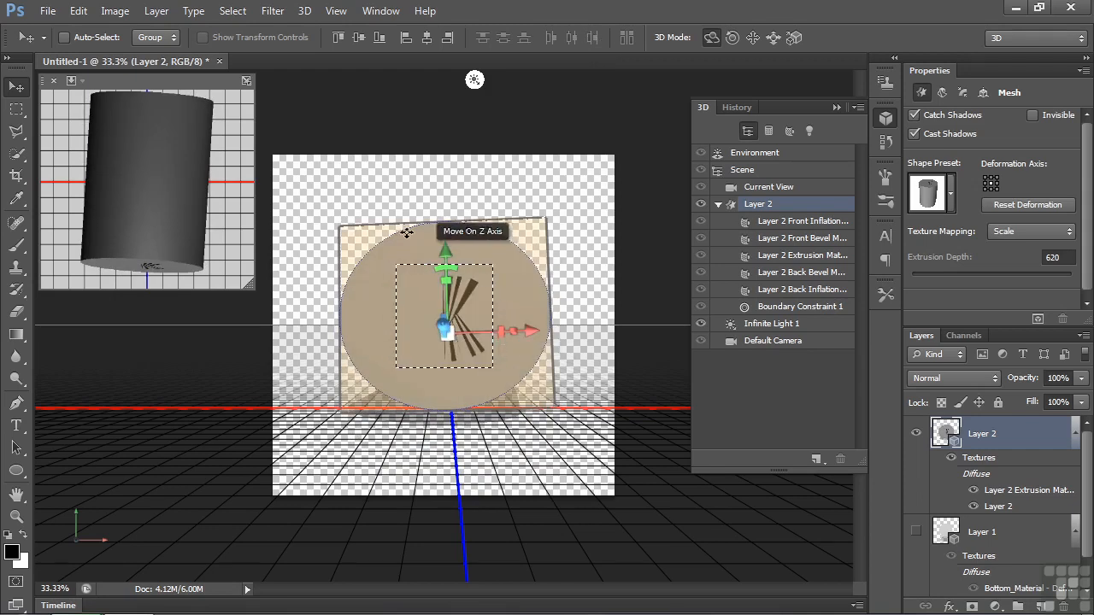
Add an internal constraint to the extruded ellipse from the current rectangular selection
left_click(307, 17)
mouse_move(346, 144)
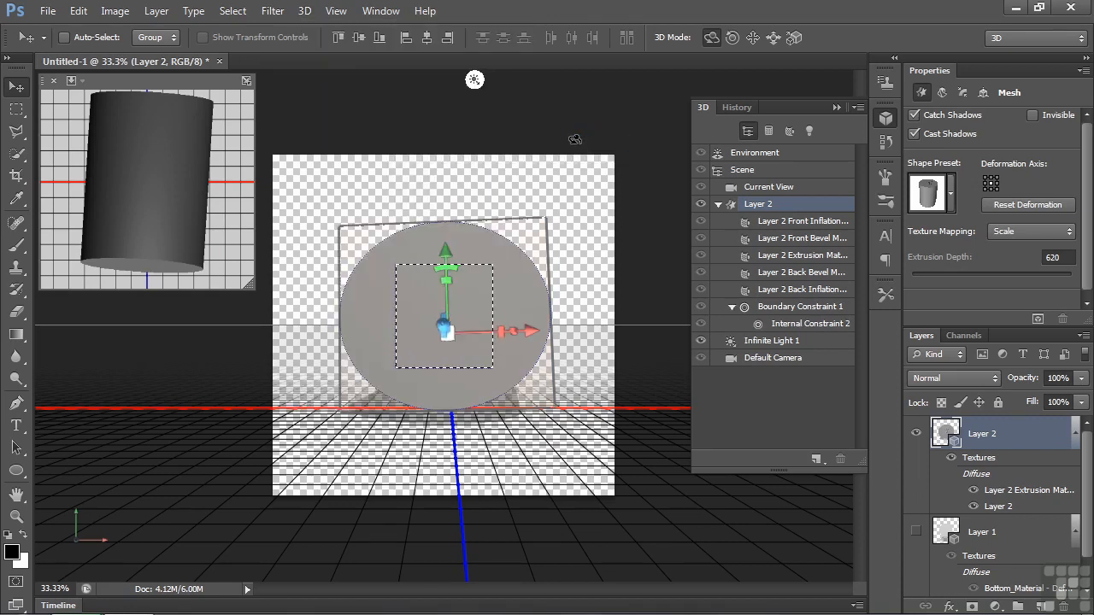
Set the rectangular internal constraint's type to Hole and tilt the extruded ellipse to look through the cutout
left_click(789, 323)
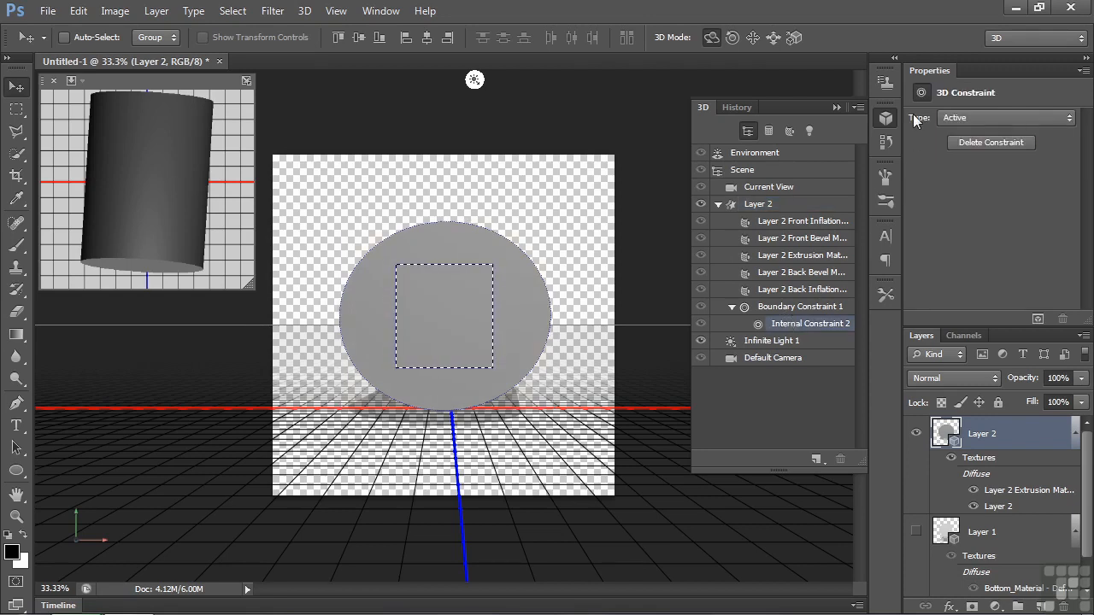
left_click(1056, 119)
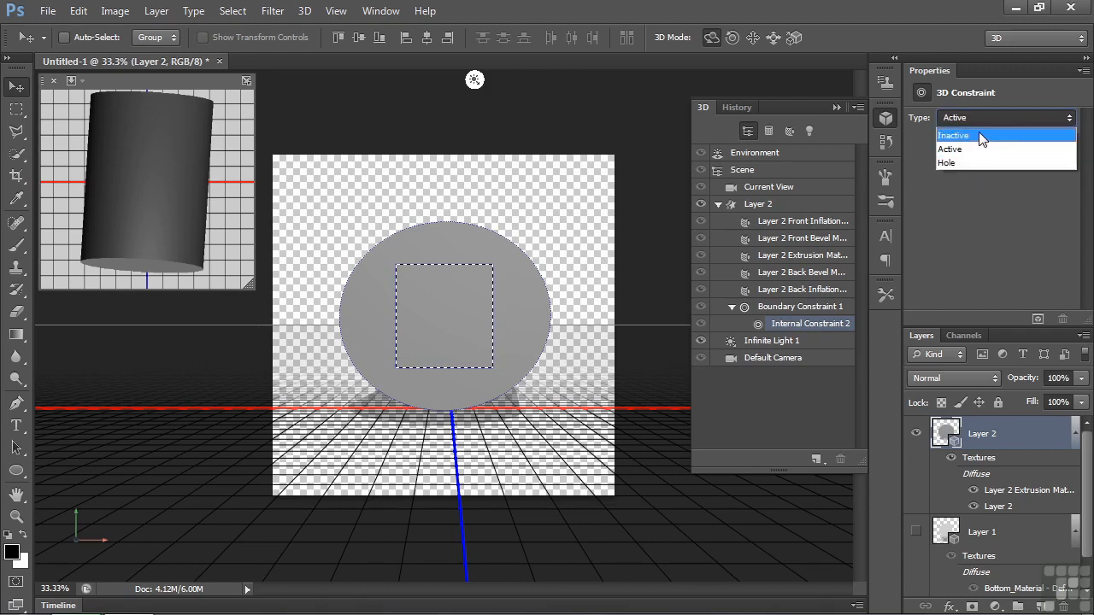
left_click(964, 163)
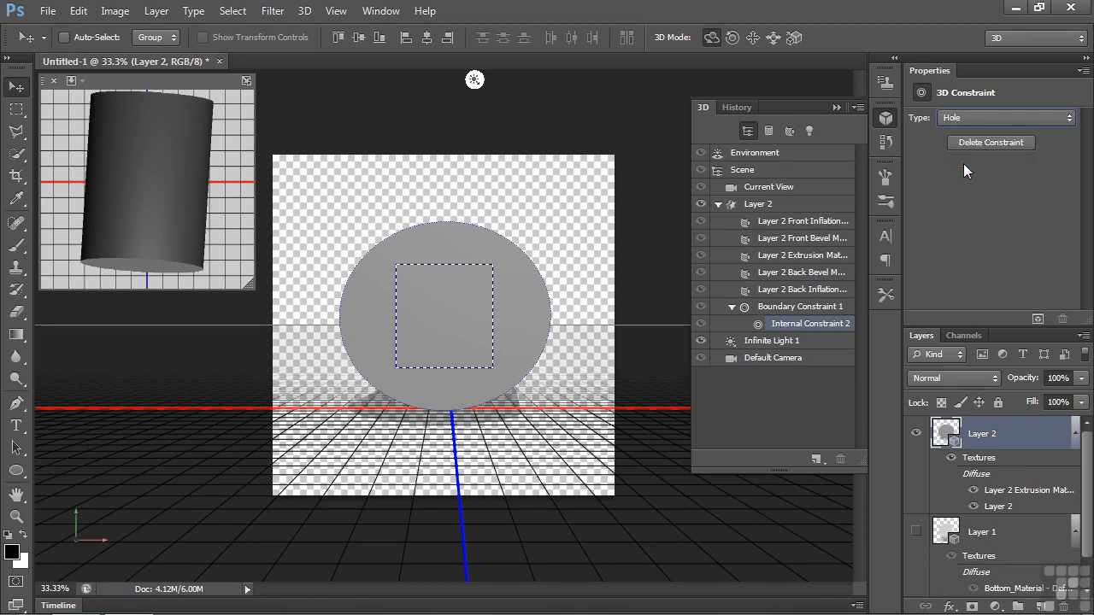
left_click(545, 303)
mouse_move(571, 276)
left_mouse_down()
mouse_move(571, 306)
mouse_move(567, 279)
mouse_move(604, 281)
mouse_move(578, 286)
left_mouse_up()
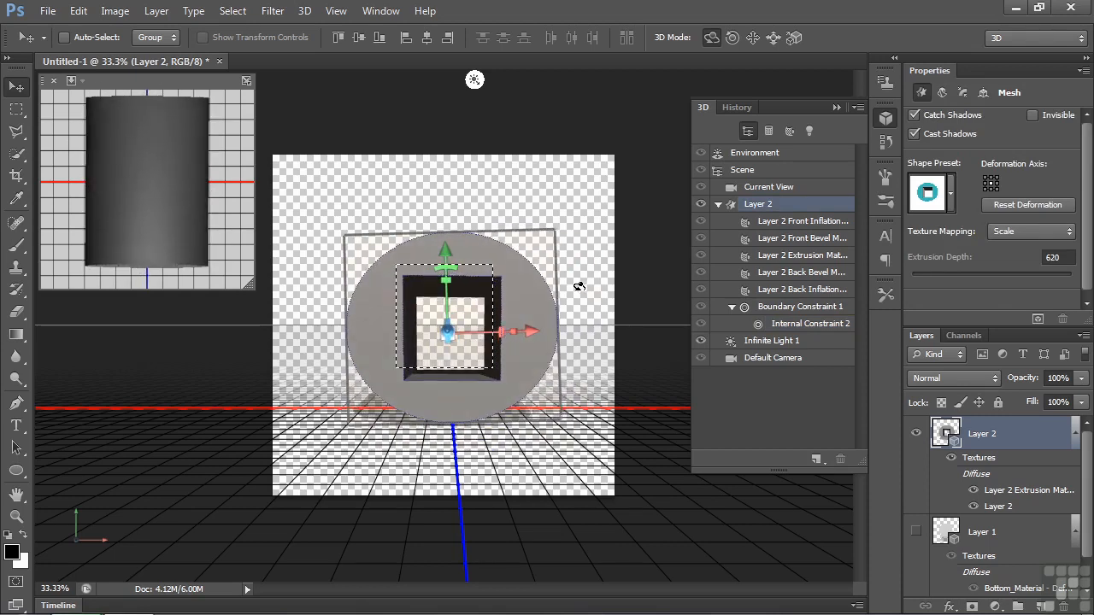
Set the rectangular internal constraint's type back to Active and apply the inflated shape preset to the extruded ellipse
left_click(793, 326)
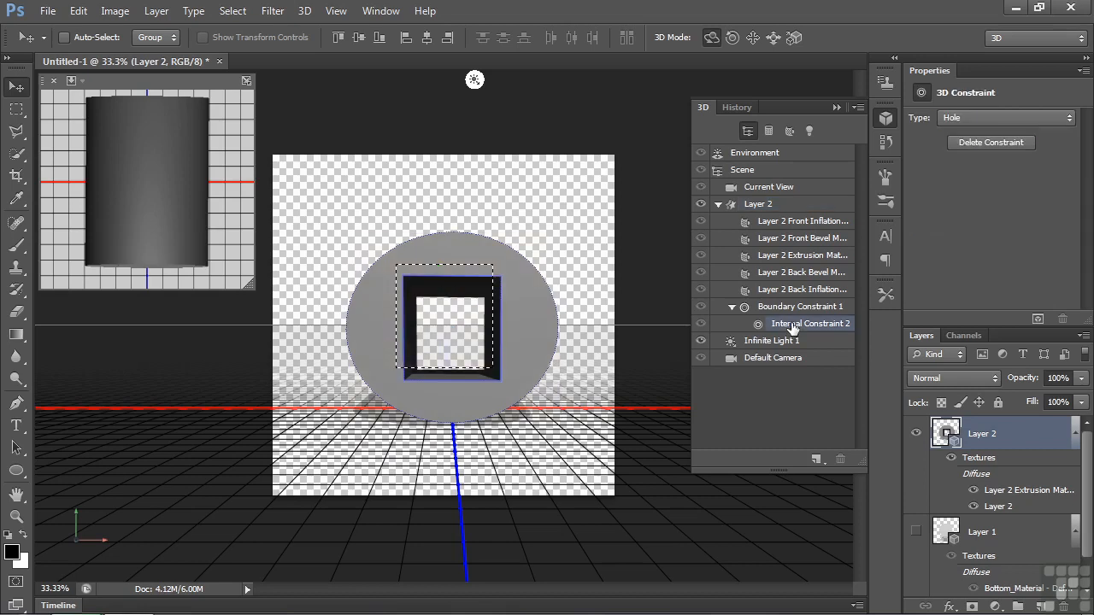
left_click(1069, 123)
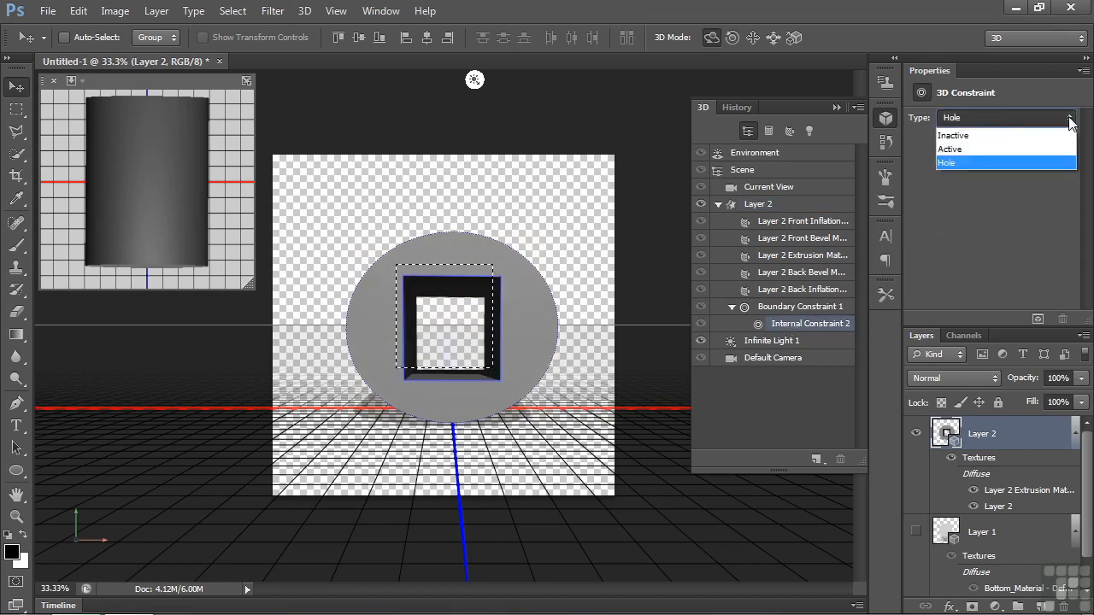
left_click(997, 149)
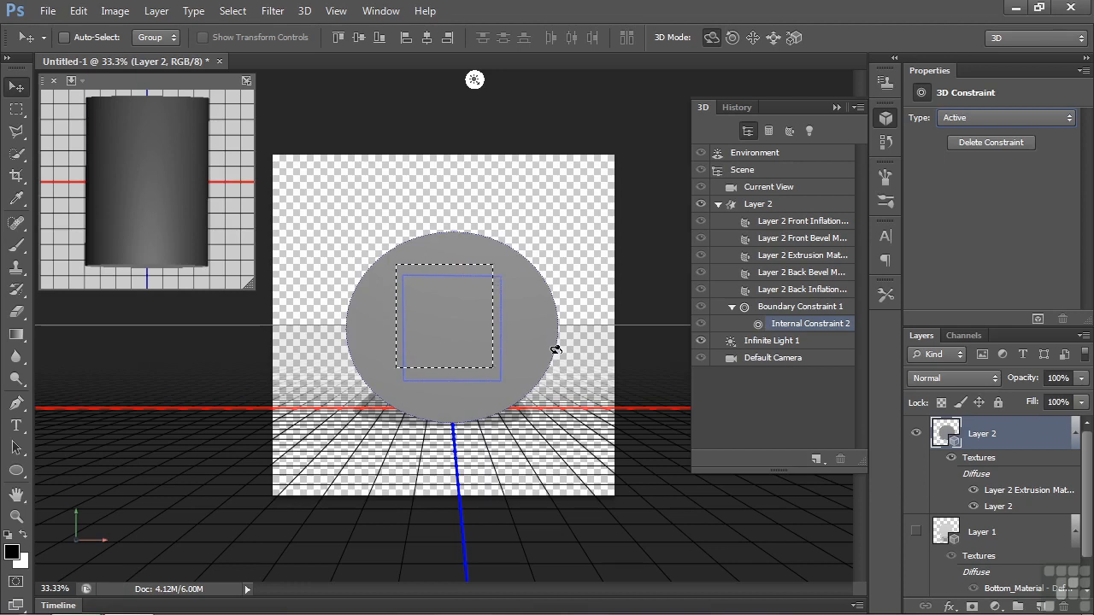
left_click(760, 206)
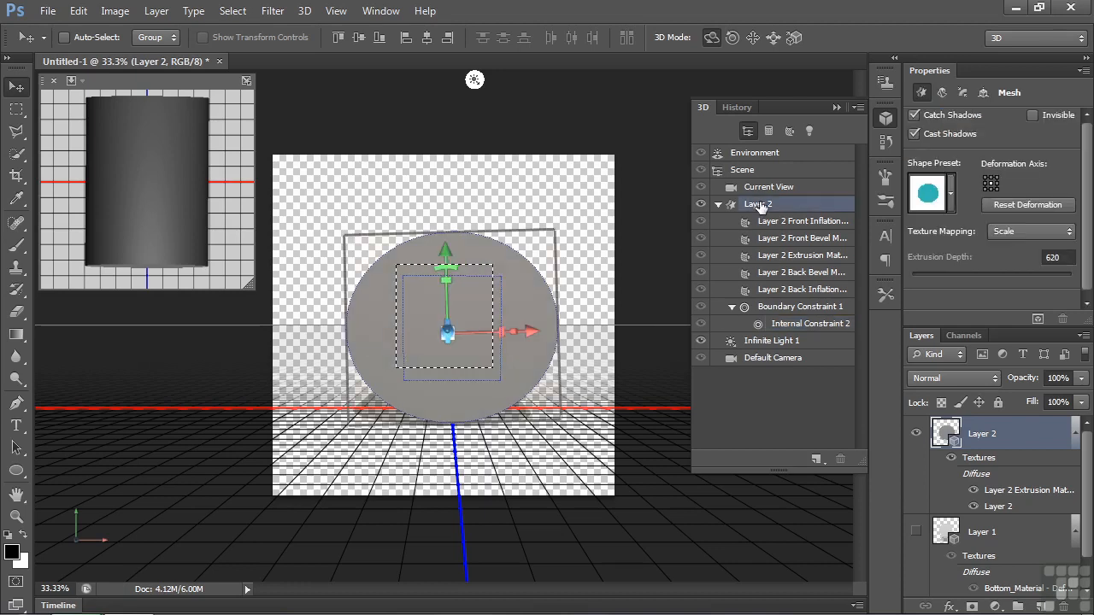
left_click(951, 196)
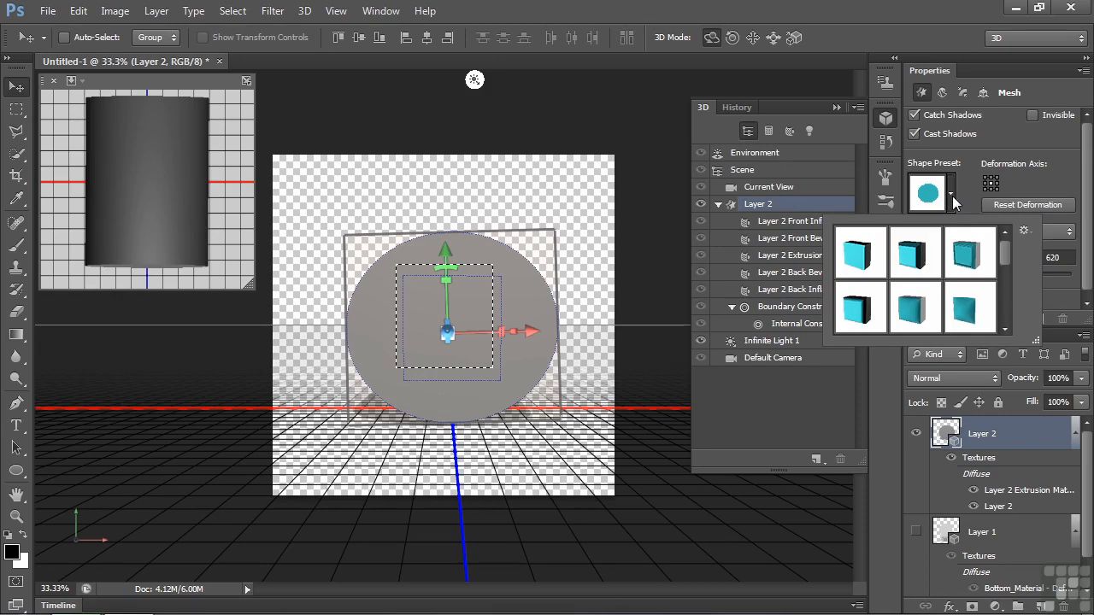
left_click(913, 306)
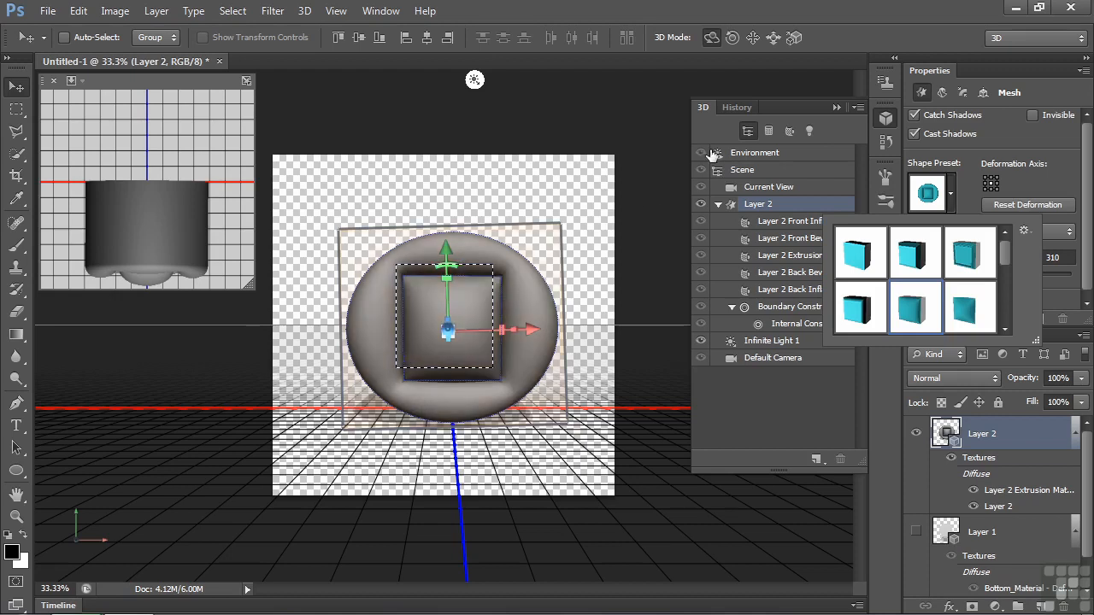
Revert the document to the history state where the ellipse was extruded from its selected path
left_click(737, 107)
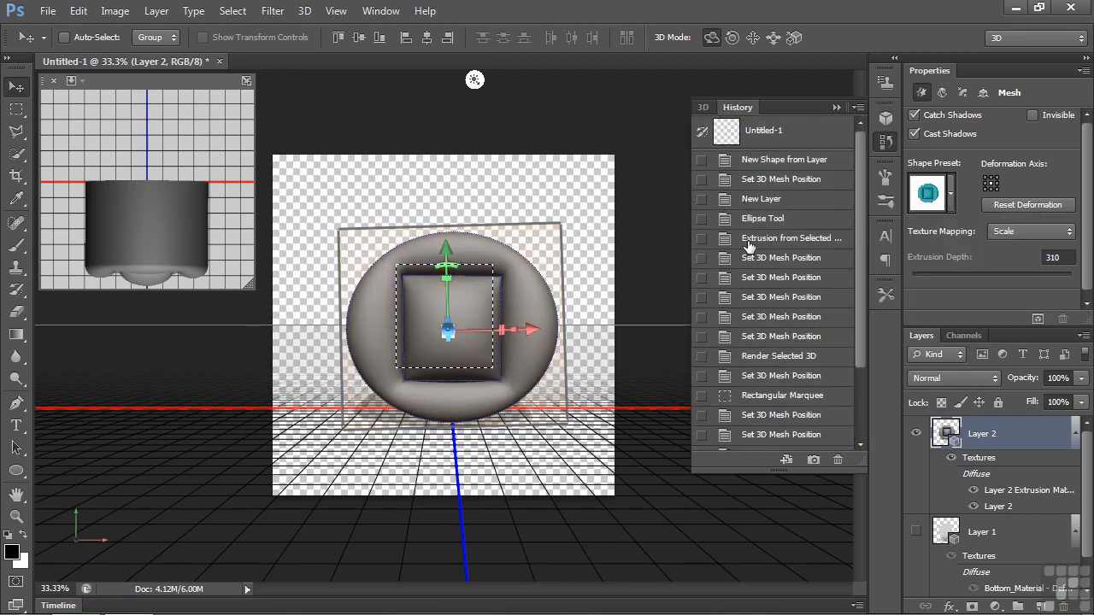
left_click(748, 243)
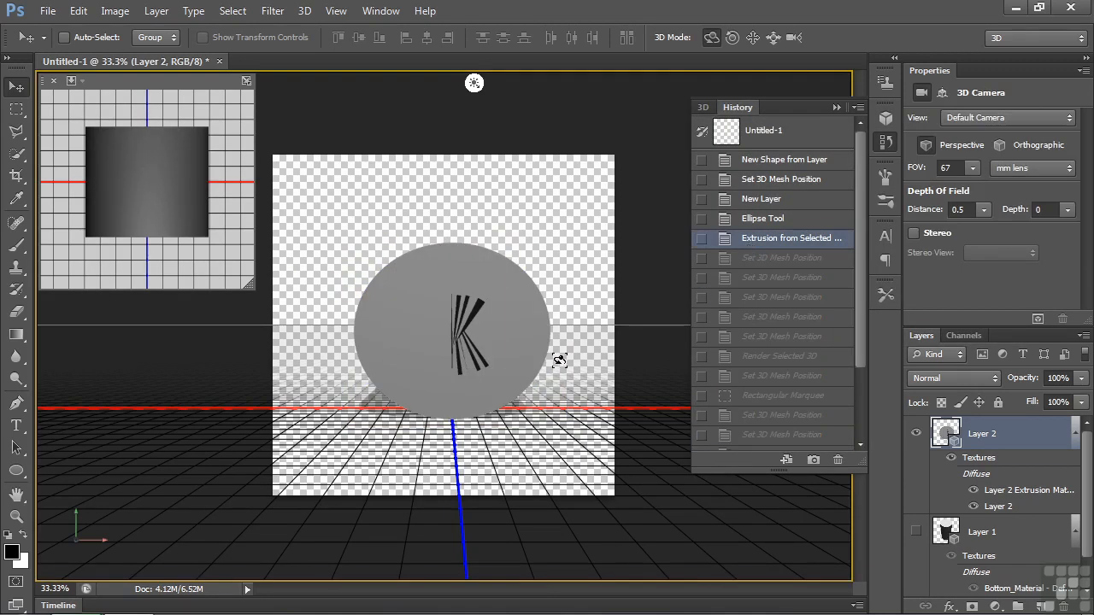
Draw a fleur-de-lis custom shape as a path on the extruded ellipse's front cap and reposition it near the cap's centre
left_click(20, 477)
right_click(22, 484)
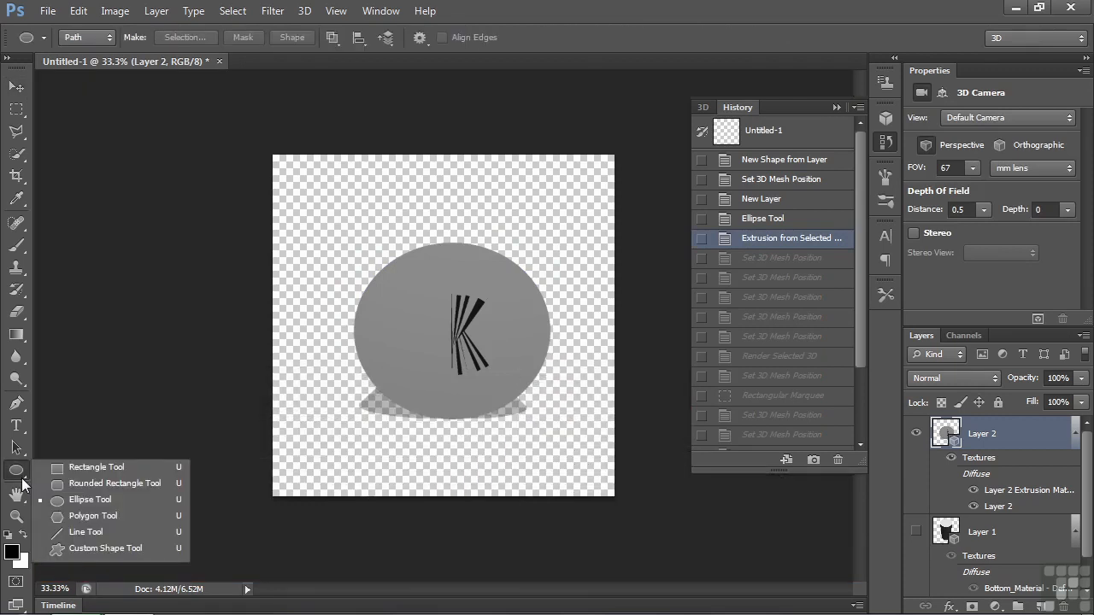
left_click(69, 549)
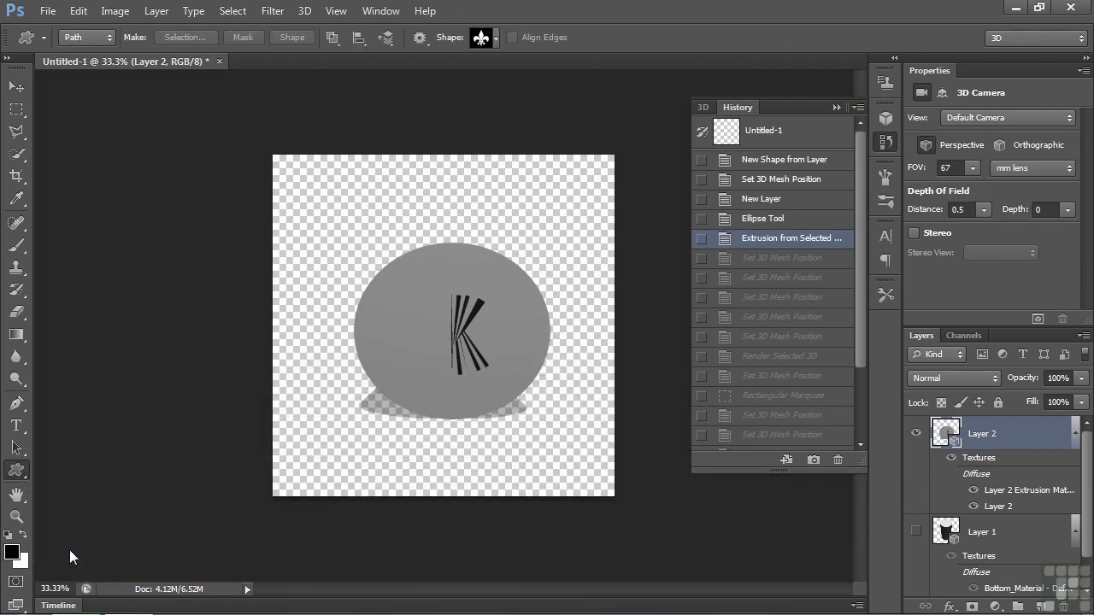
left_click(496, 38)
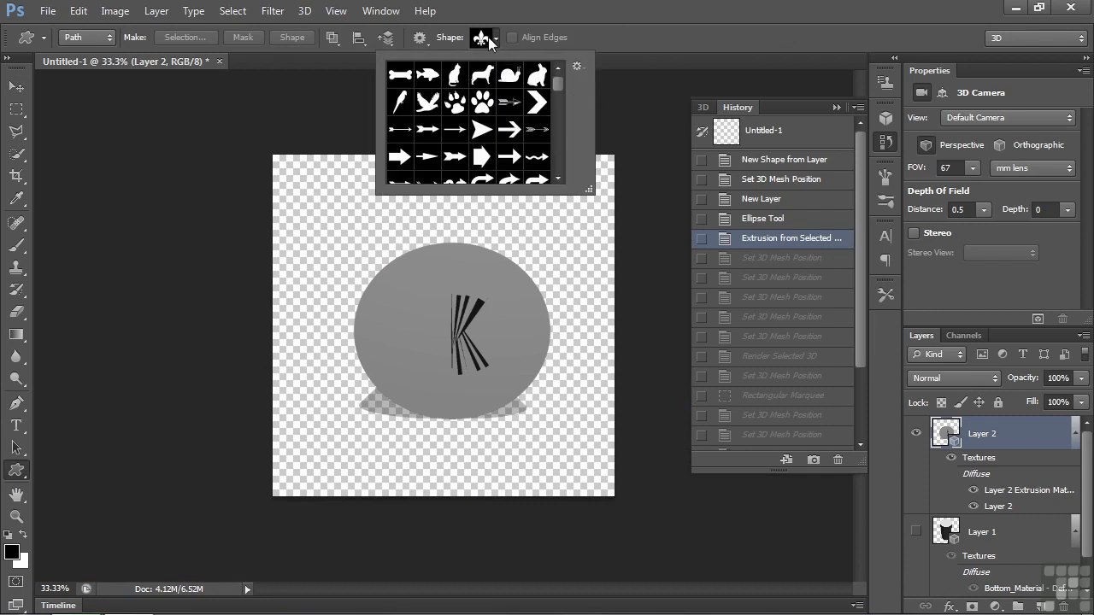
left_click(489, 43)
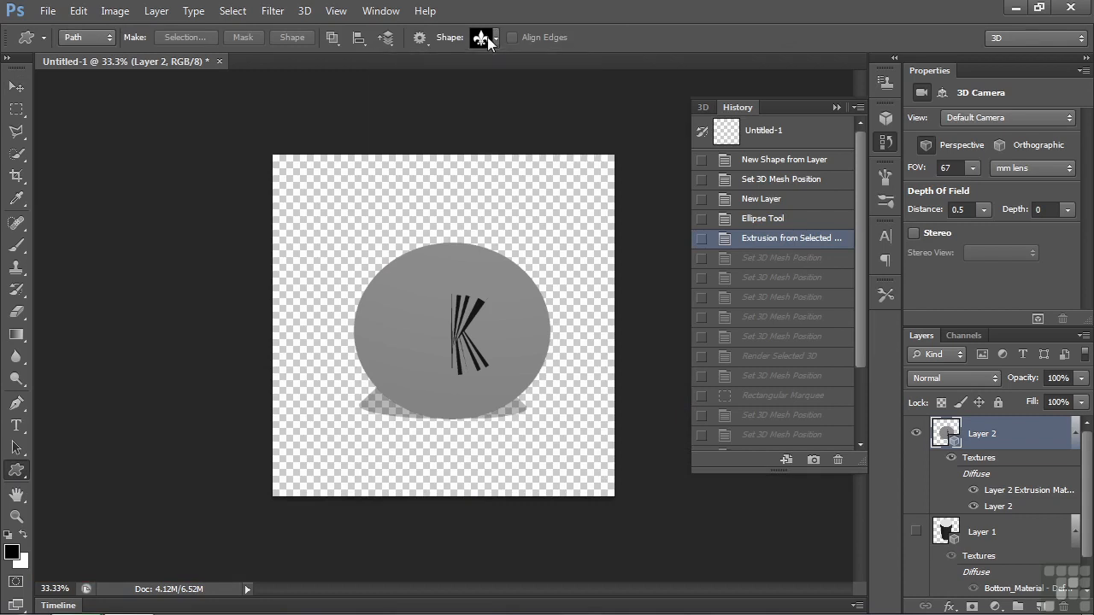
left_click_drag(399, 271, 531, 398)
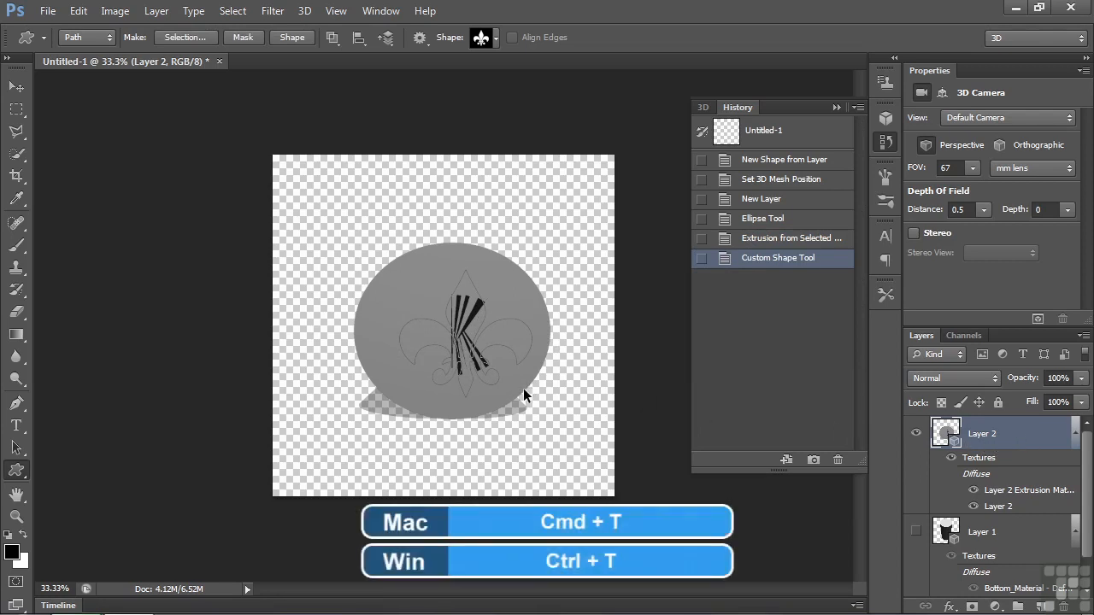
key("ctrl+t")
left_click_drag(499, 335, 488, 331)
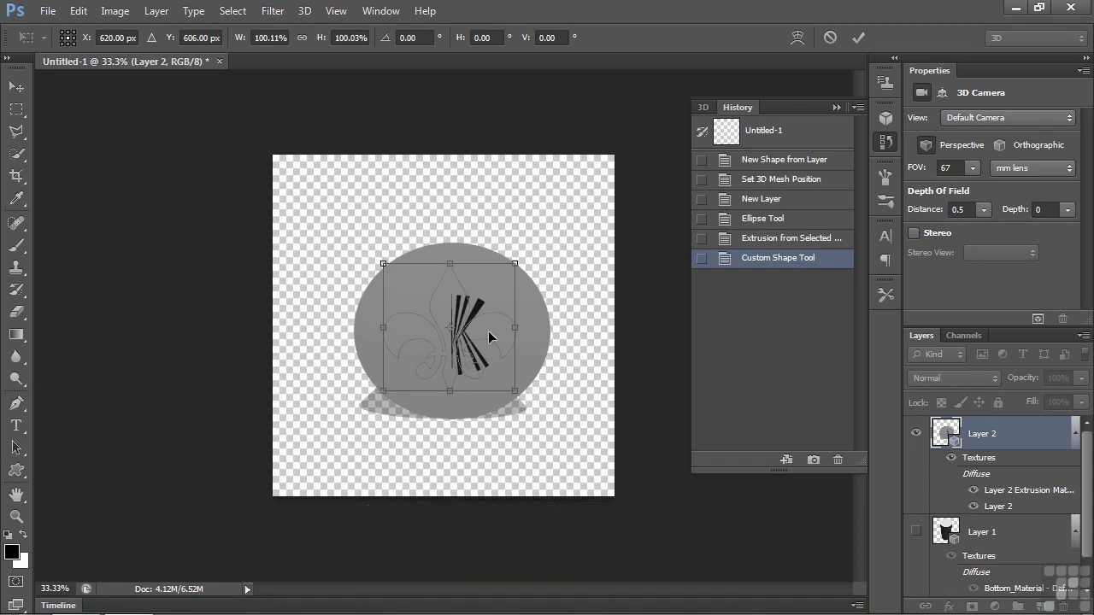
key("Return")
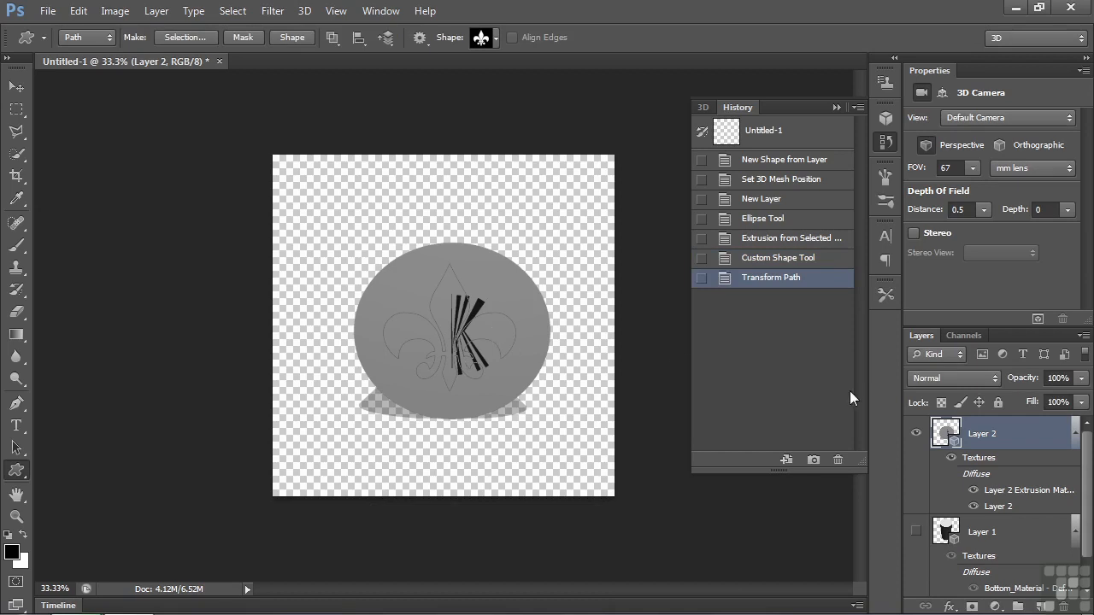
Add an internal constraint to the extruded ellipse from the selected fleur-de-lis path
left_click(305, 10)
mouse_move(342, 144)
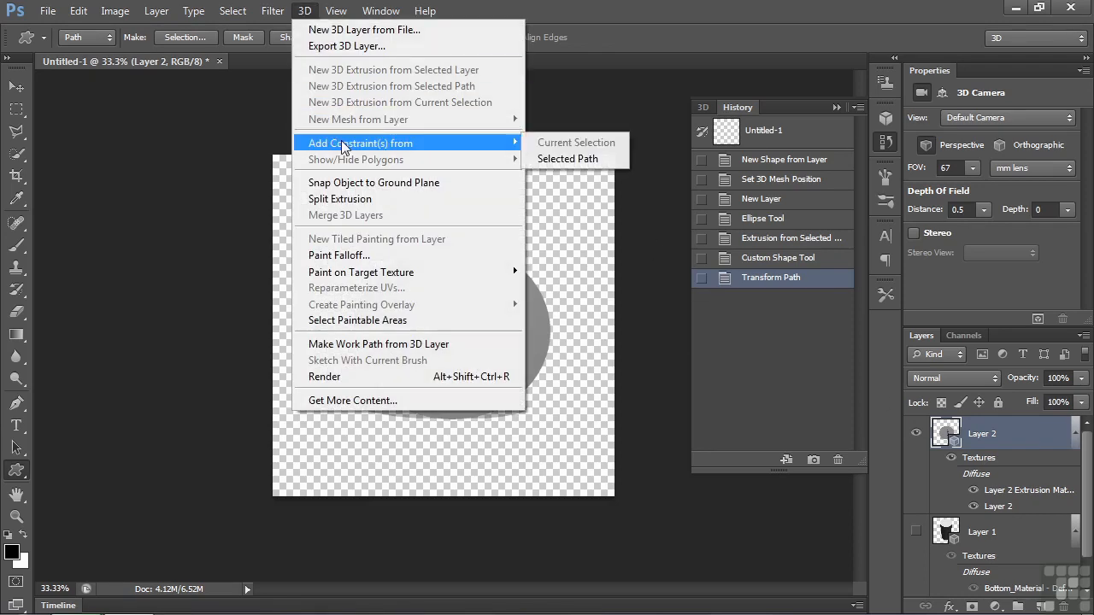
left_click(563, 159)
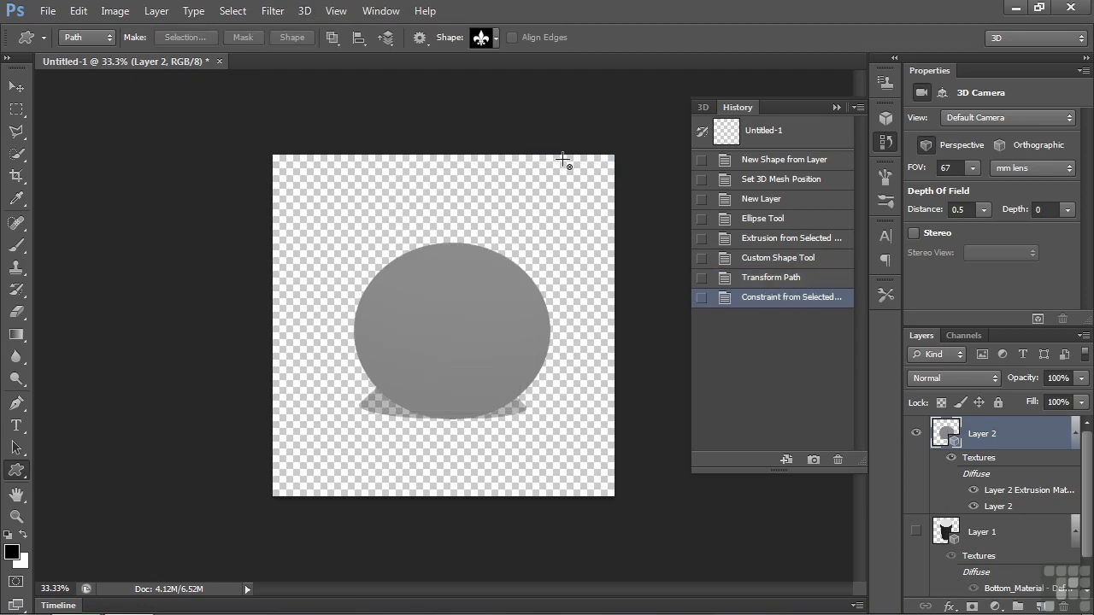
Set the fleur-de-lis internal constraint's type to Hole and rotate the extrusion slightly to inspect the cutout
left_click(702, 107)
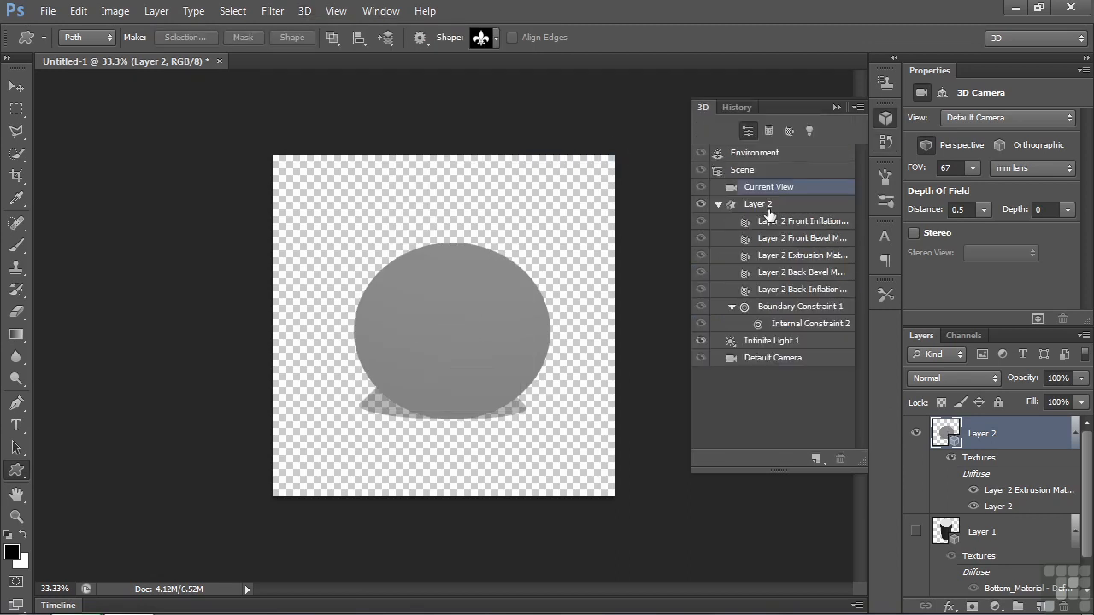
left_click(791, 328)
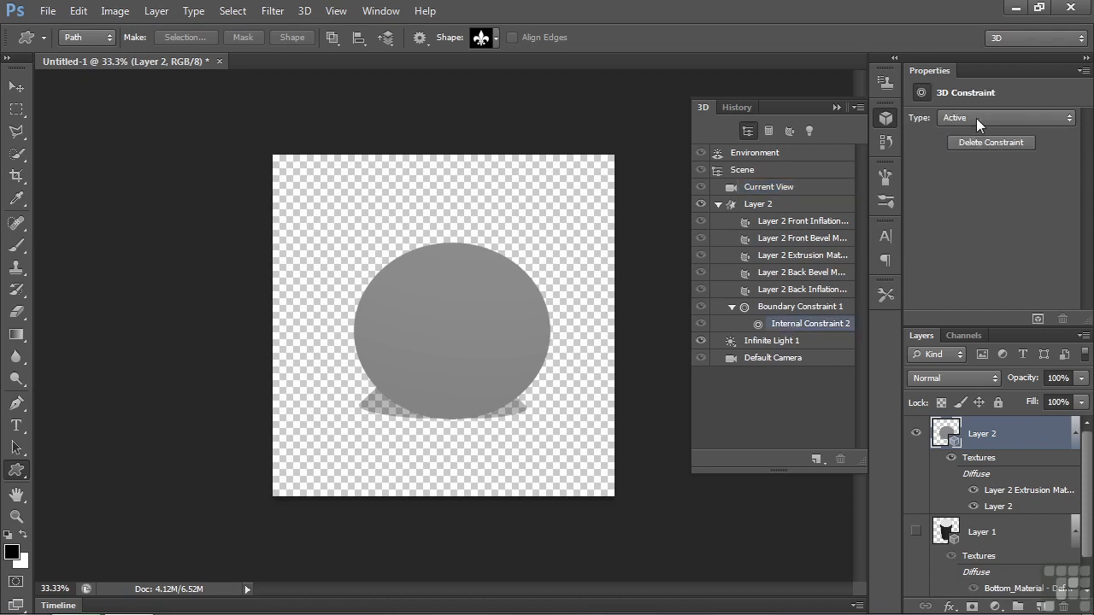
left_click(1069, 118)
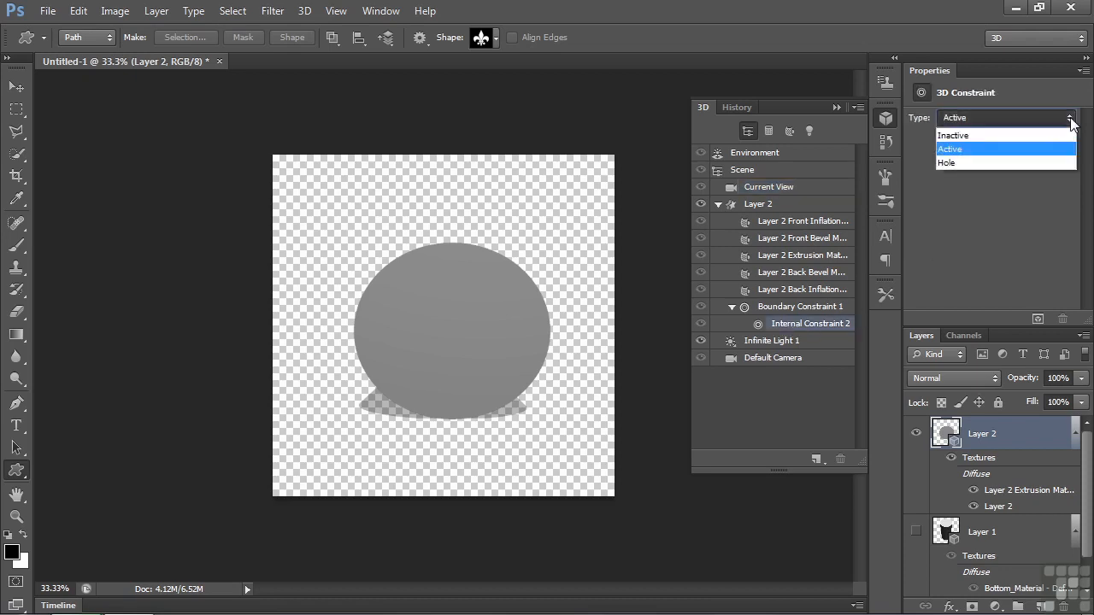
left_click(1004, 161)
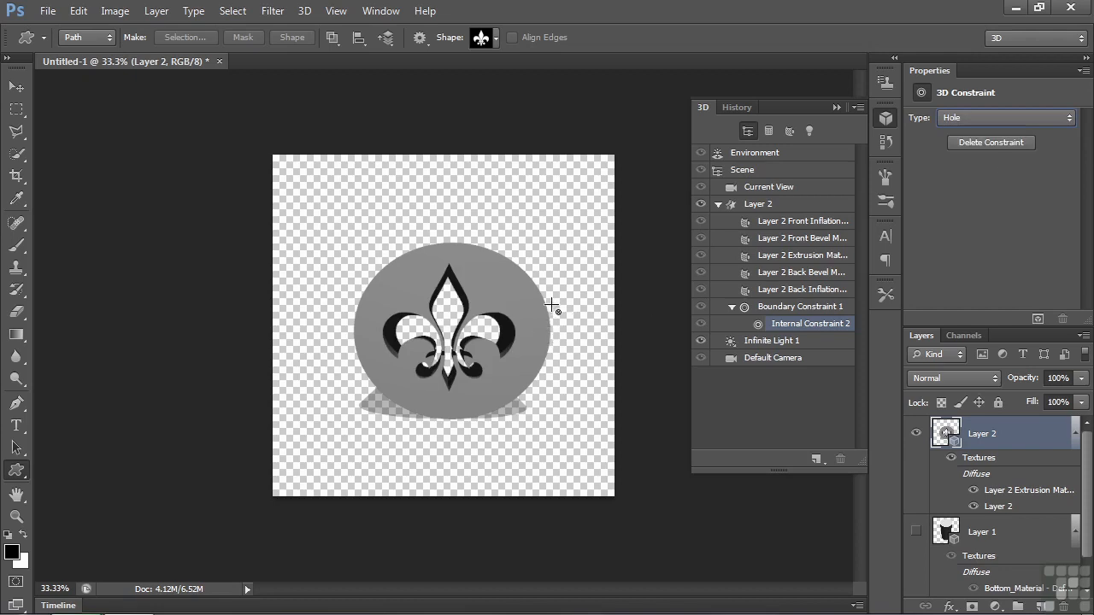
left_click(16, 87)
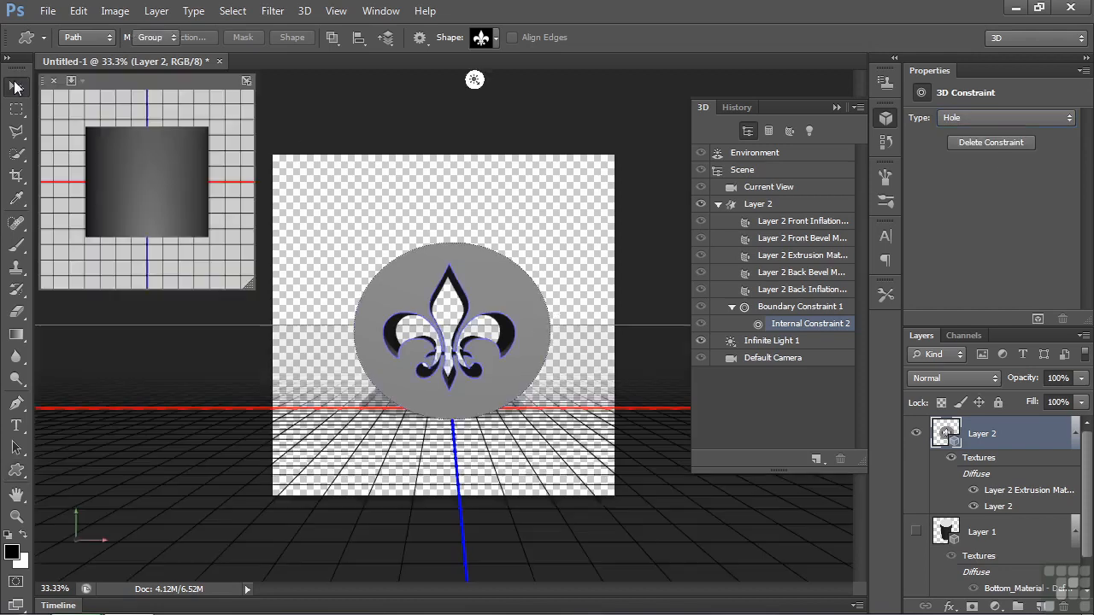
left_click(491, 278)
mouse_move(588, 277)
left_mouse_down()
mouse_move(573, 300)
mouse_move(567, 274)
mouse_move(606, 257)
mouse_move(610, 286)
mouse_move(587, 274)
left_mouse_up()
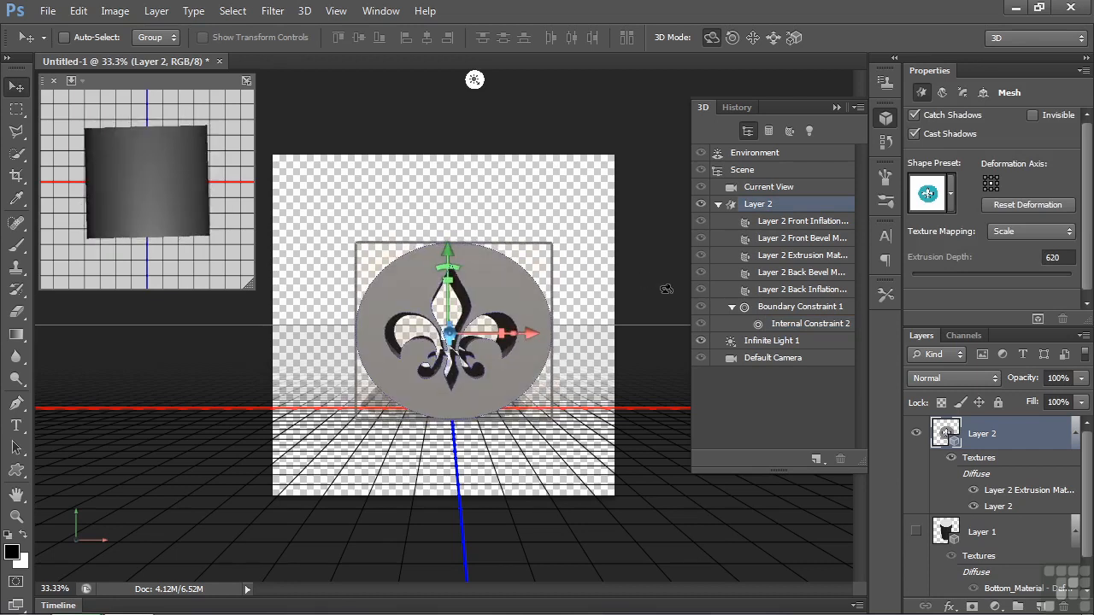
Set the fleur-de-lis internal constraint's type back to Active
left_click(788, 324)
left_click(1066, 121)
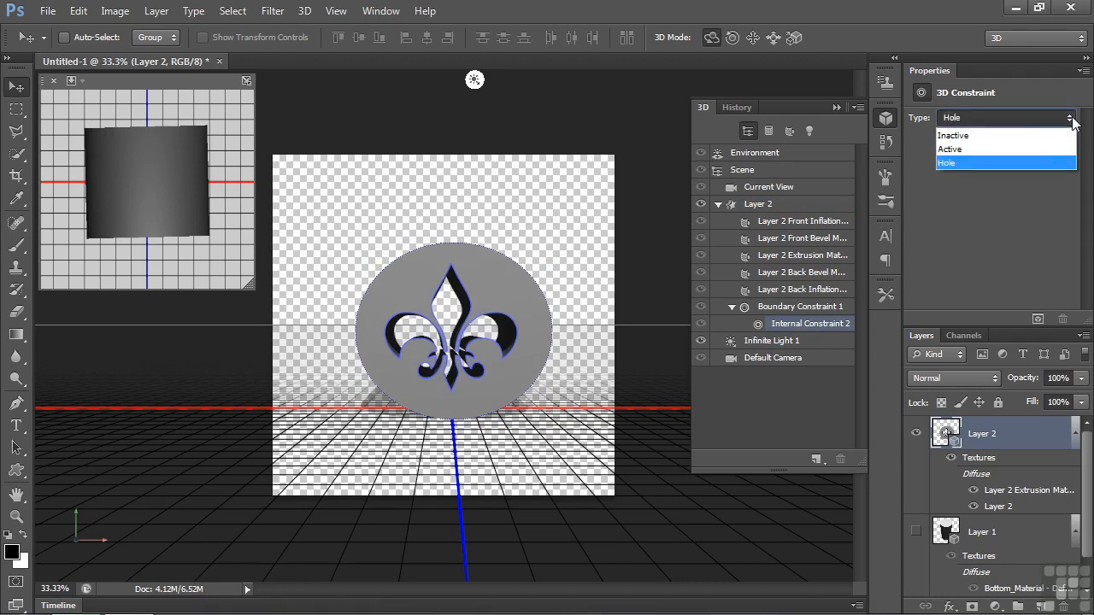
left_click(997, 144)
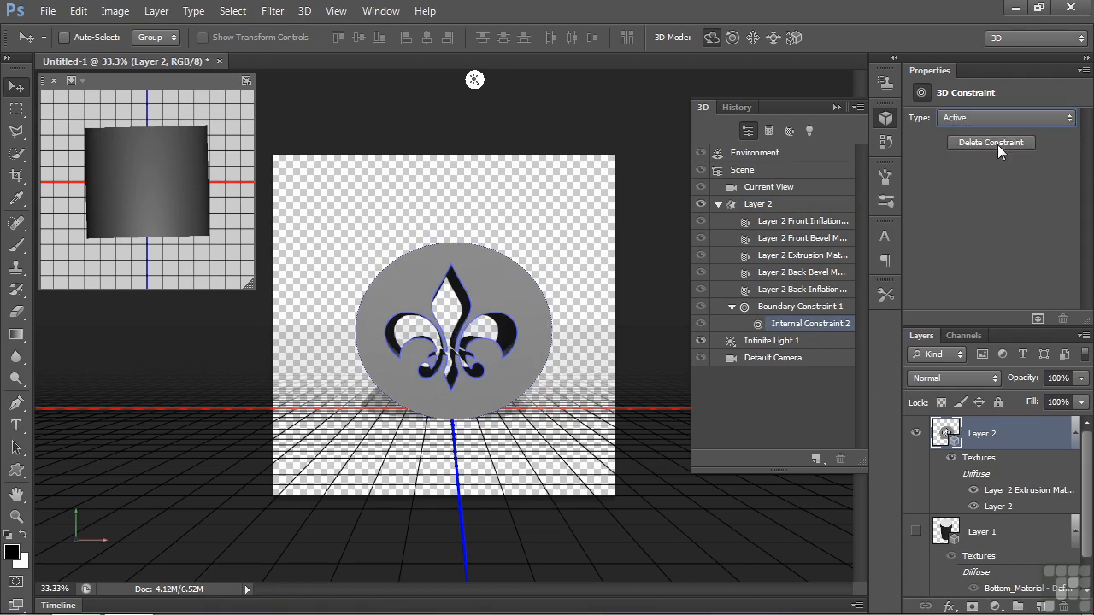
Try the inflated, bevelled and plain shape presets on the Layer 2 extrusion, ending with the stepped frame bevel preset
left_click(746, 205)
left_click(952, 196)
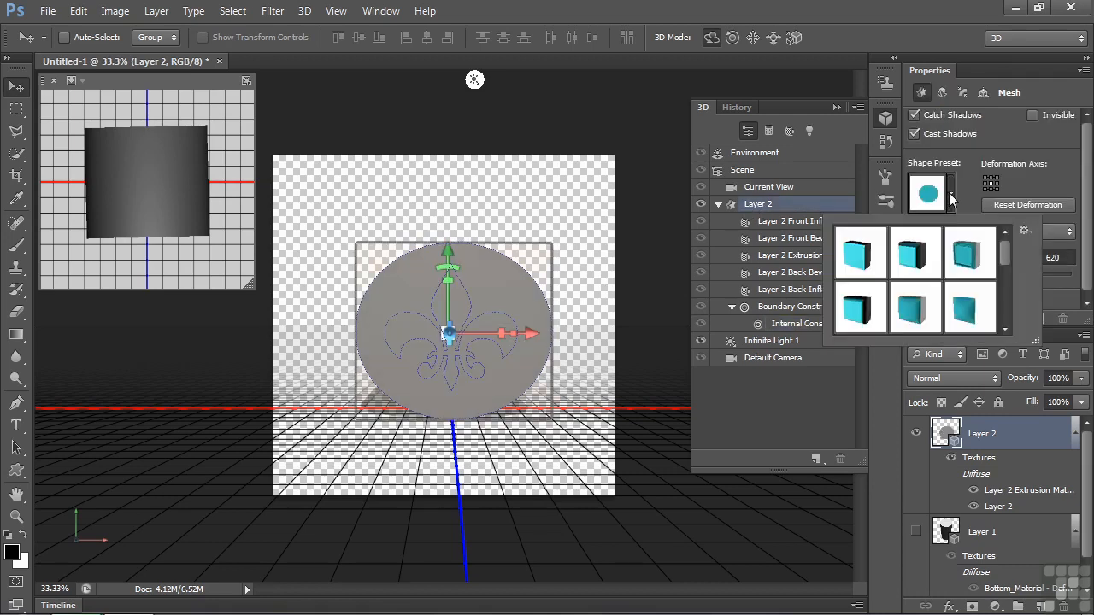
left_click(911, 307)
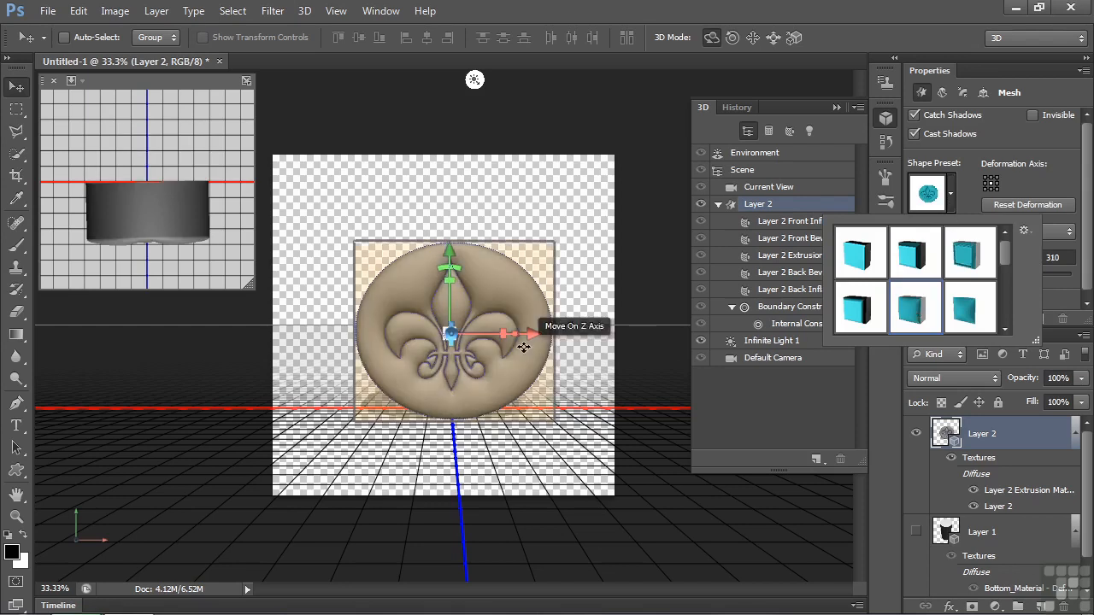
left_click(919, 261)
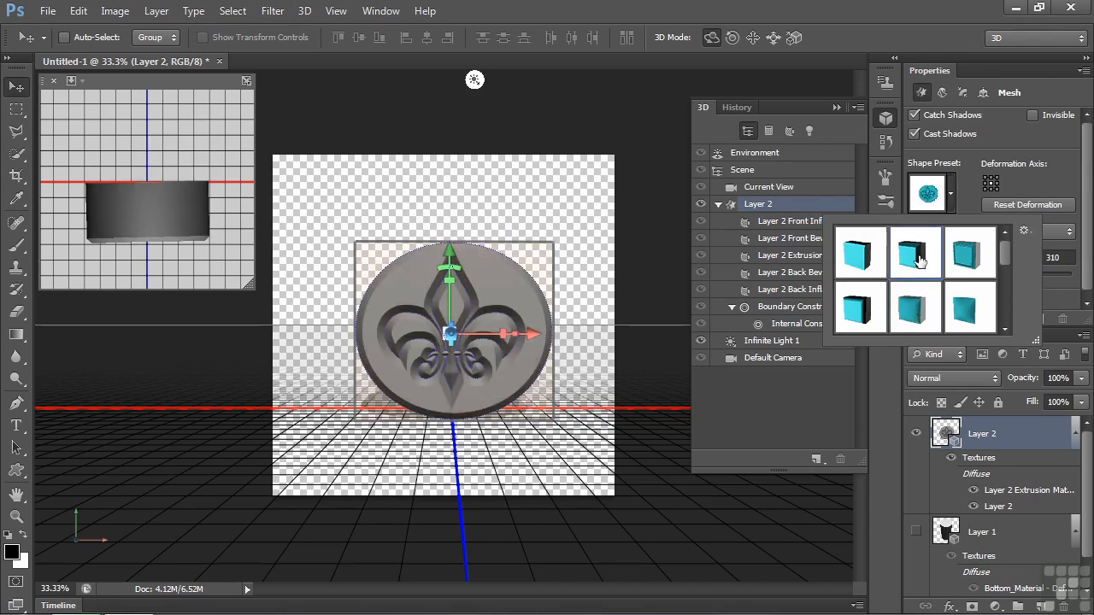
left_click(858, 311)
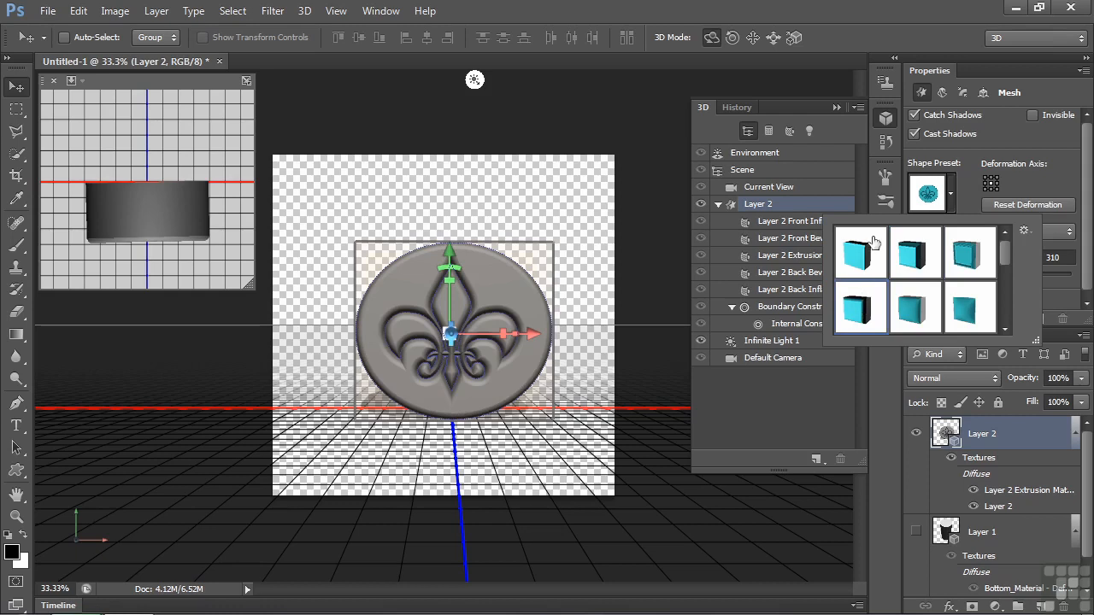
left_click(856, 257)
left_click(904, 258)
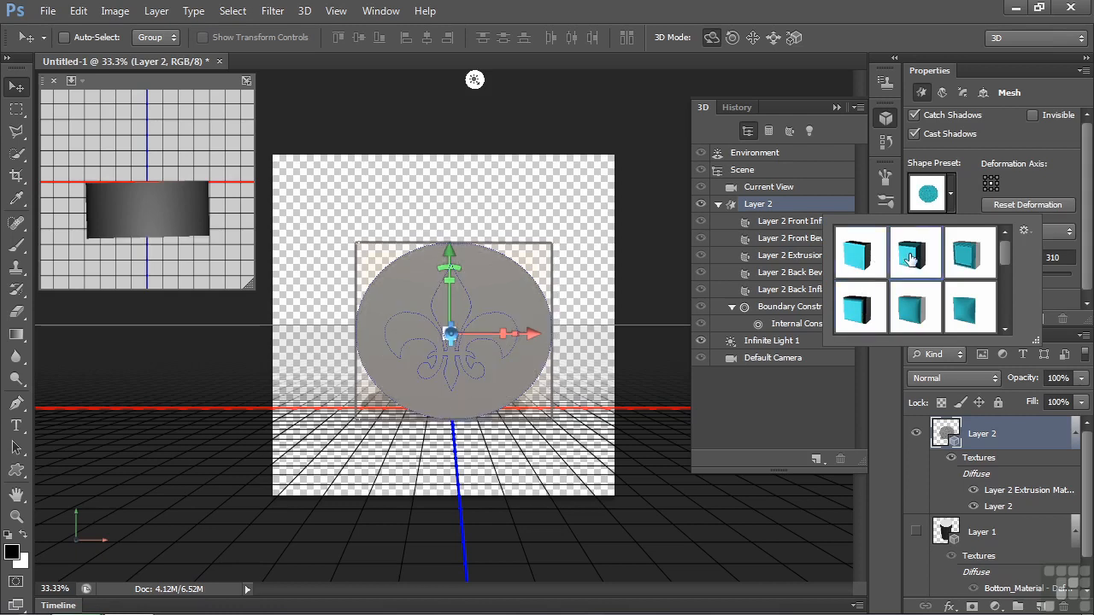
left_click(982, 258)
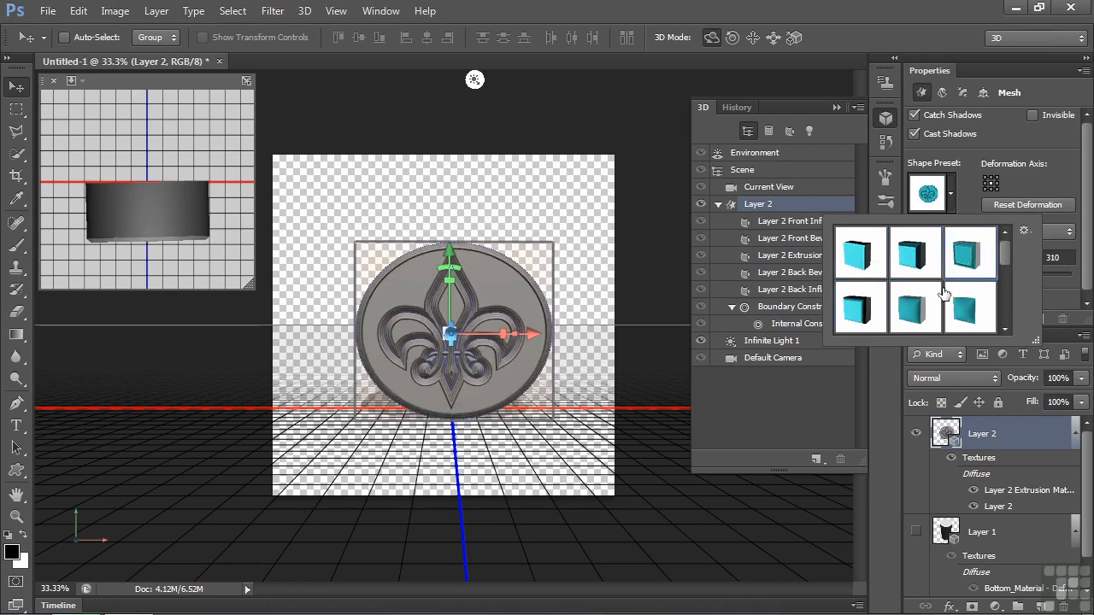
Try the rounded, inflated bevel shape preset on the Layer 2 extrusion and browse further presets
left_click(913, 311)
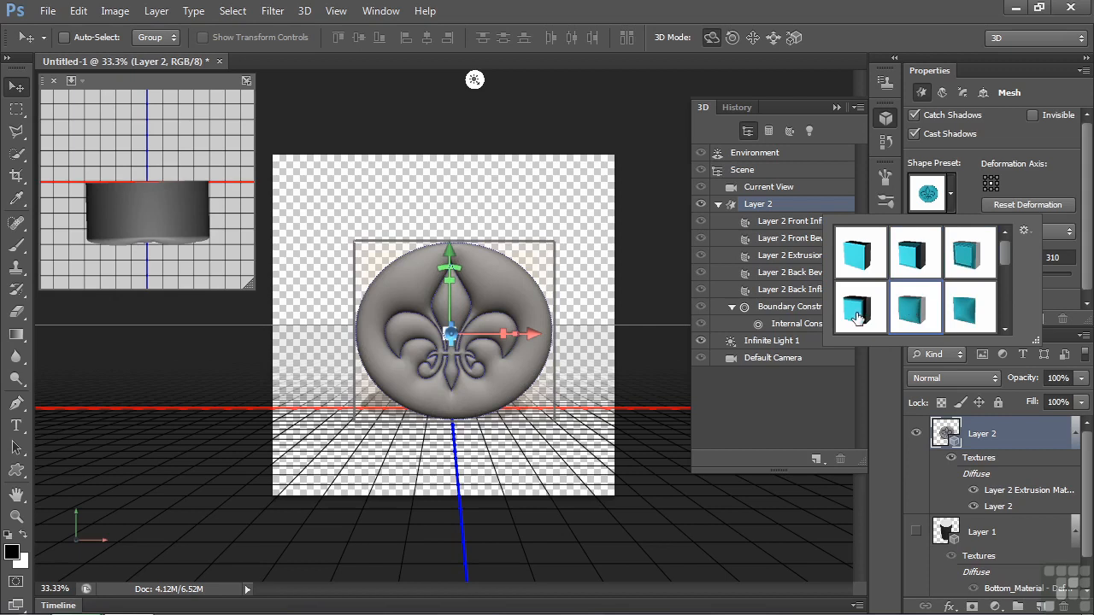
left_click_drag(1005, 257, 1004, 273)
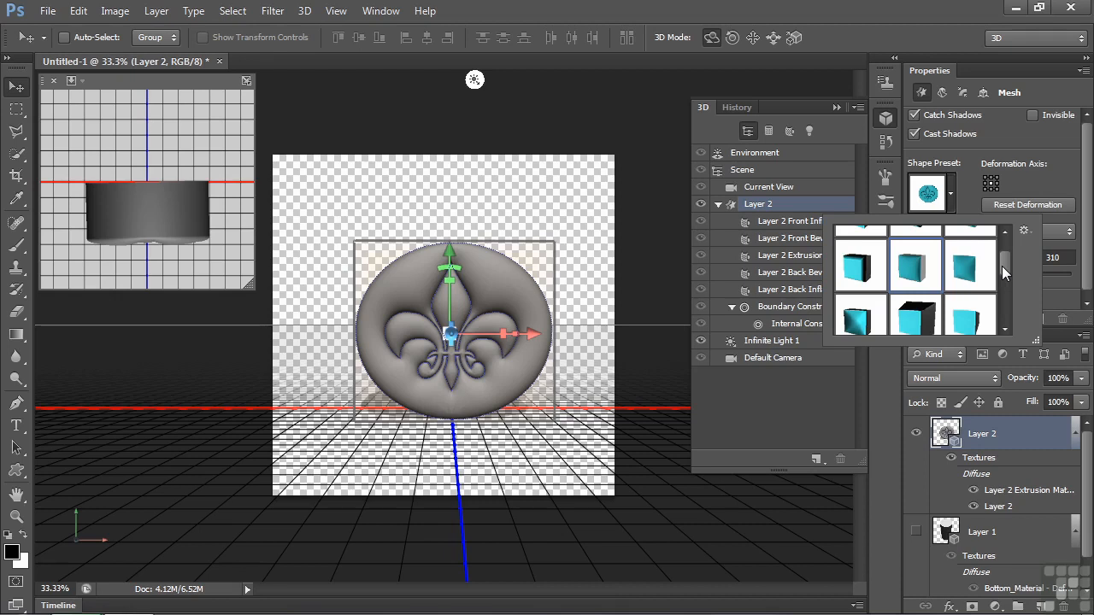
Revert the document to the history state of the extrusion from the selected path
left_click(737, 107)
left_click_drag(861, 245, 860, 177)
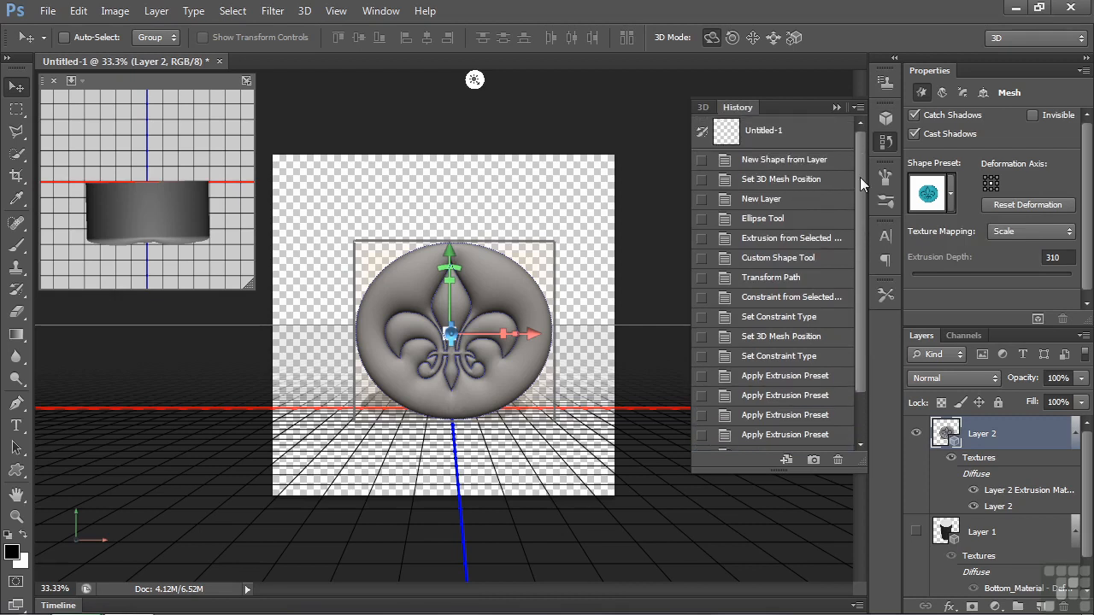
left_click(776, 239)
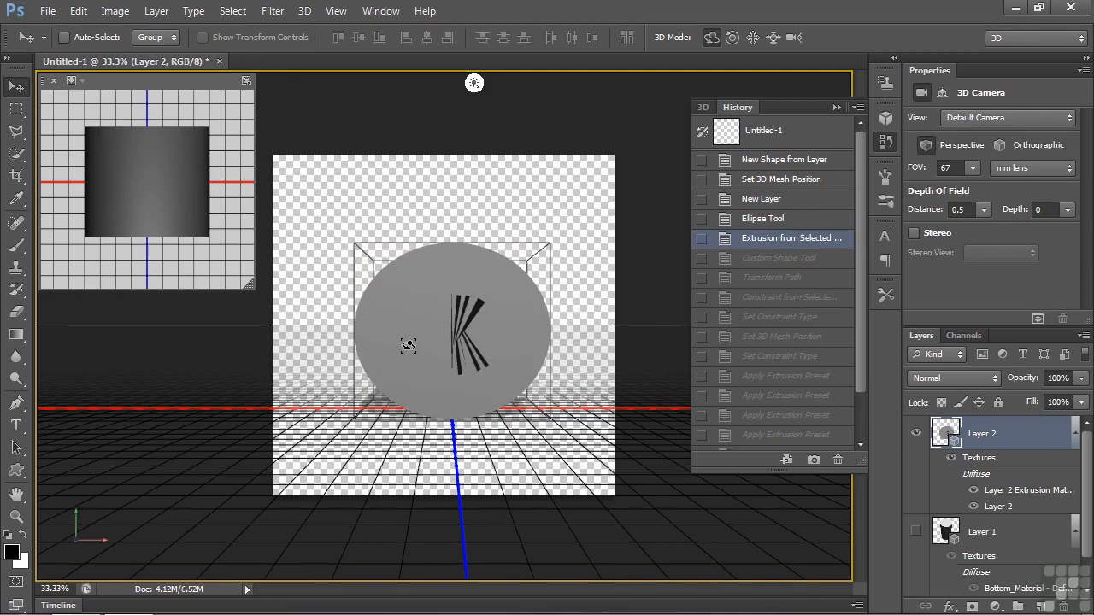
Select the Layer 2 mesh and apply the sideways U-shaped bend shape preset to the elliptical extrusion
left_click(408, 346)
left_click(703, 107)
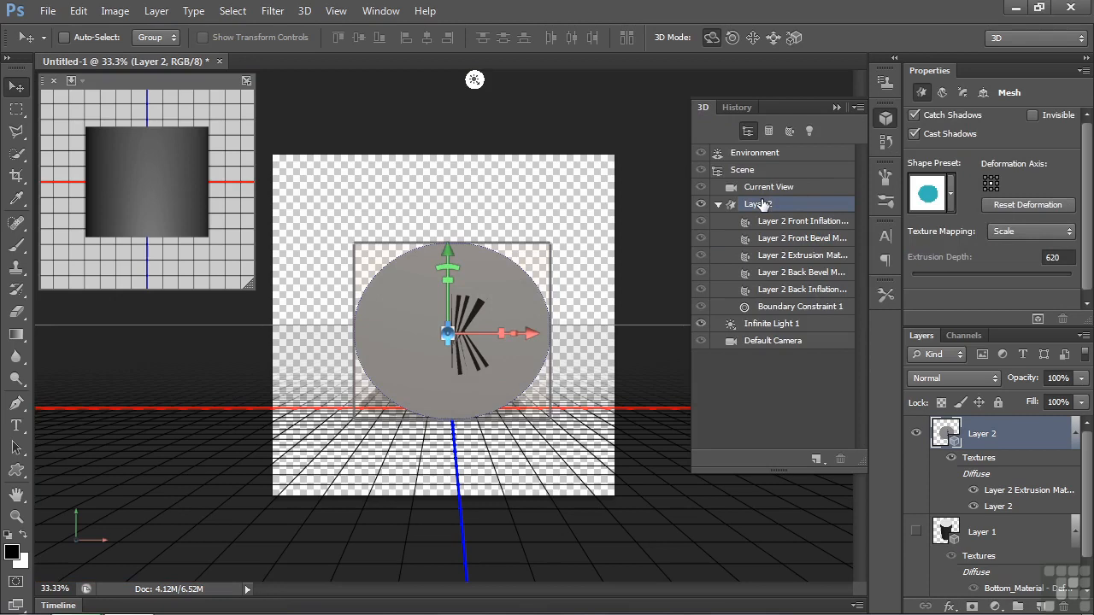
left_click(950, 197)
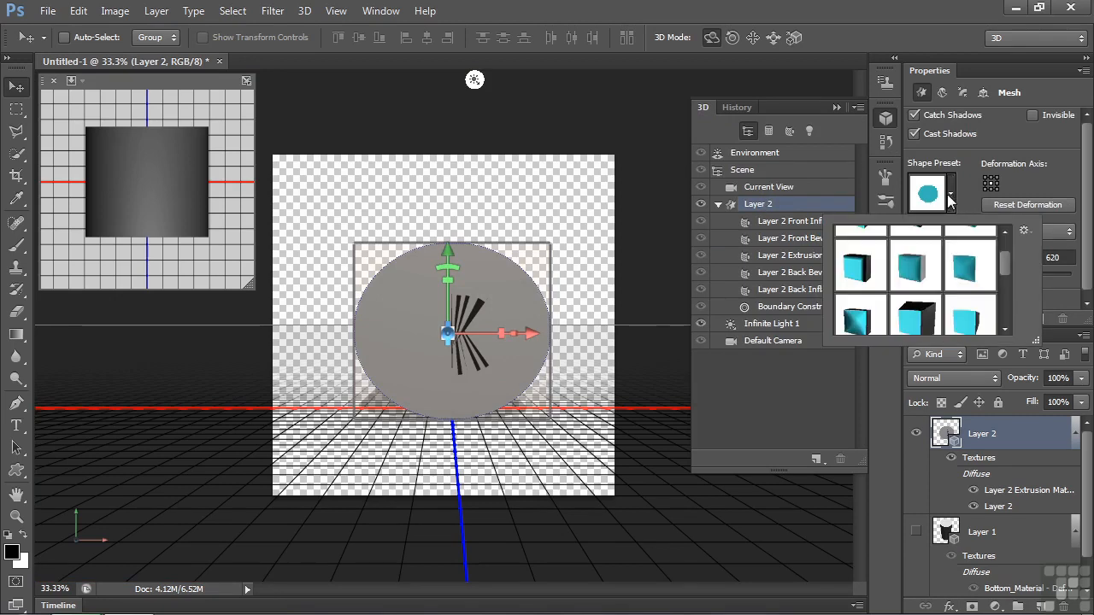
left_click_drag(1011, 254, 1009, 296)
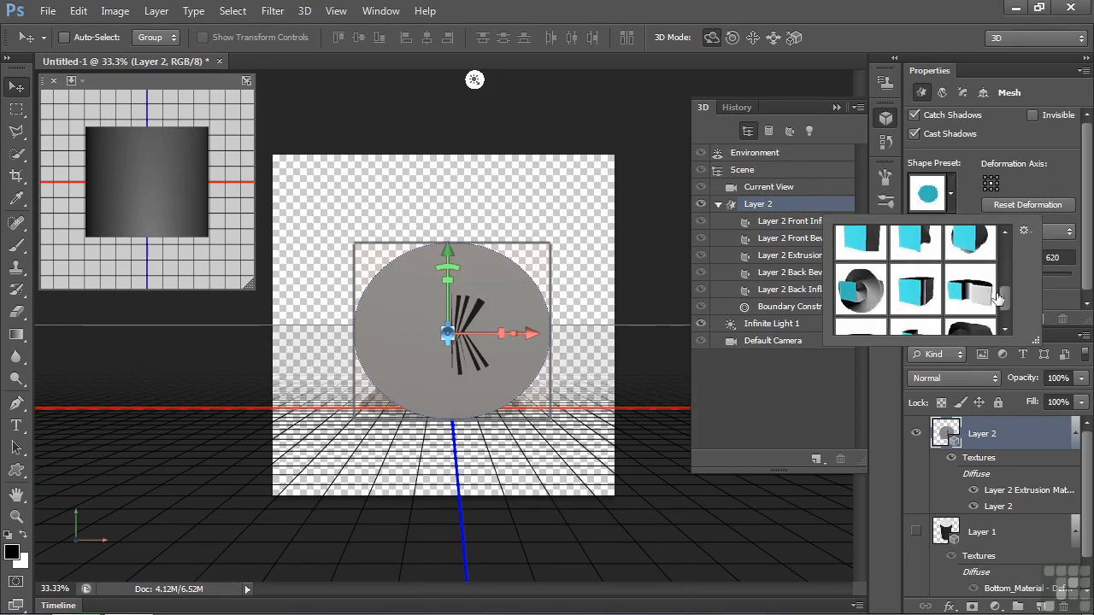
left_click(979, 296)
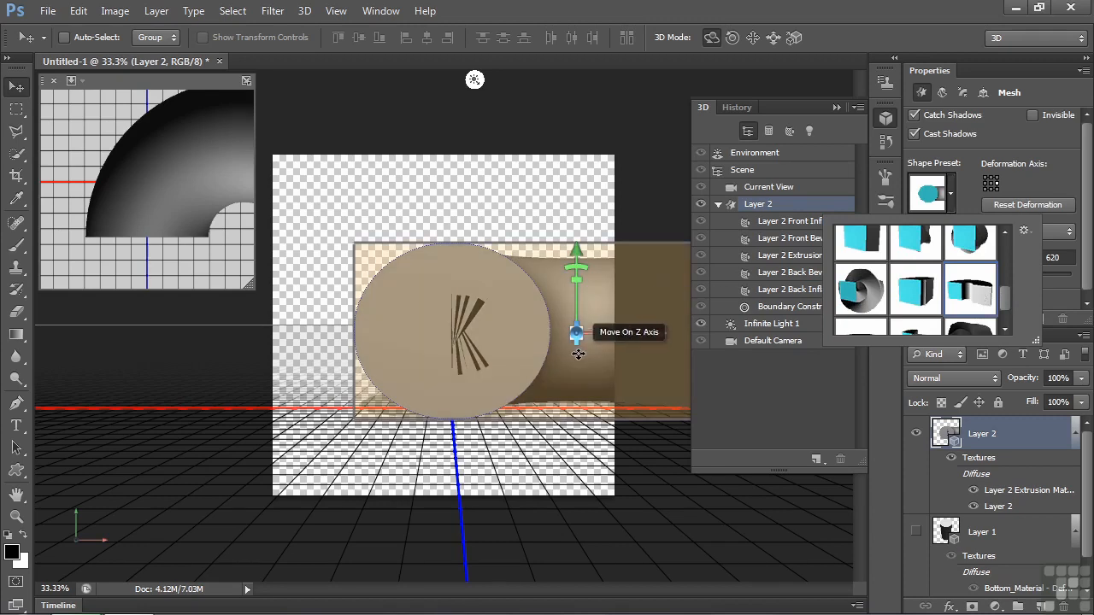
Move the bent extrusion along the X axis to centre it and scale it down uniformly to fit the canvas
left_click_drag(664, 334, 547, 333)
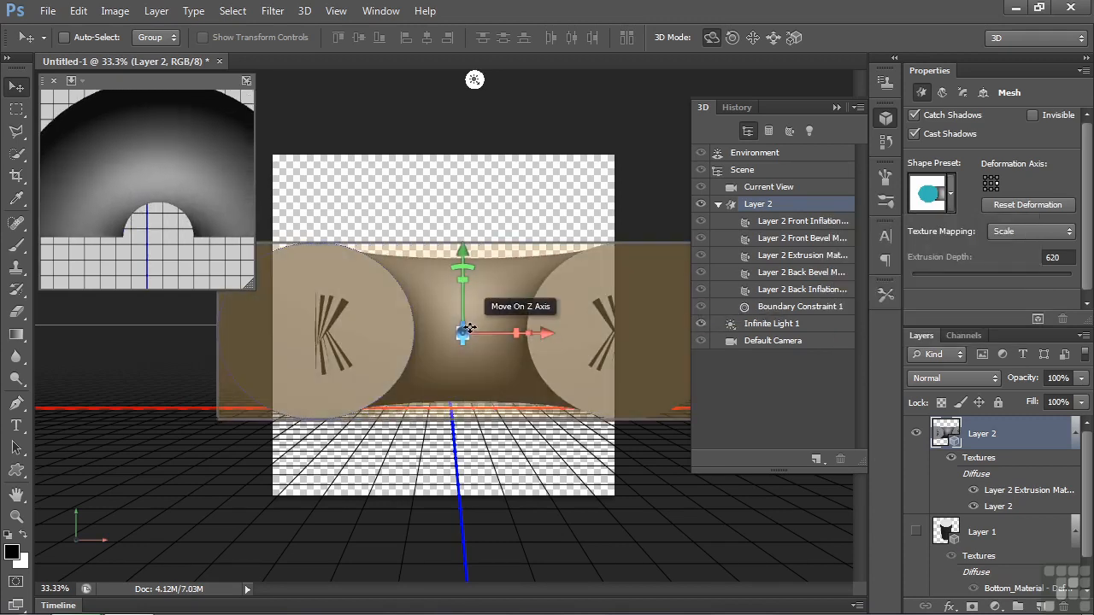
left_click_drag(462, 334, 474, 396)
Try to add a constraint from a rectangular selection spanning the curved middle and both end caps, and deselect
left_click(16, 109)
left_click_drag(447, 333, 536, 352)
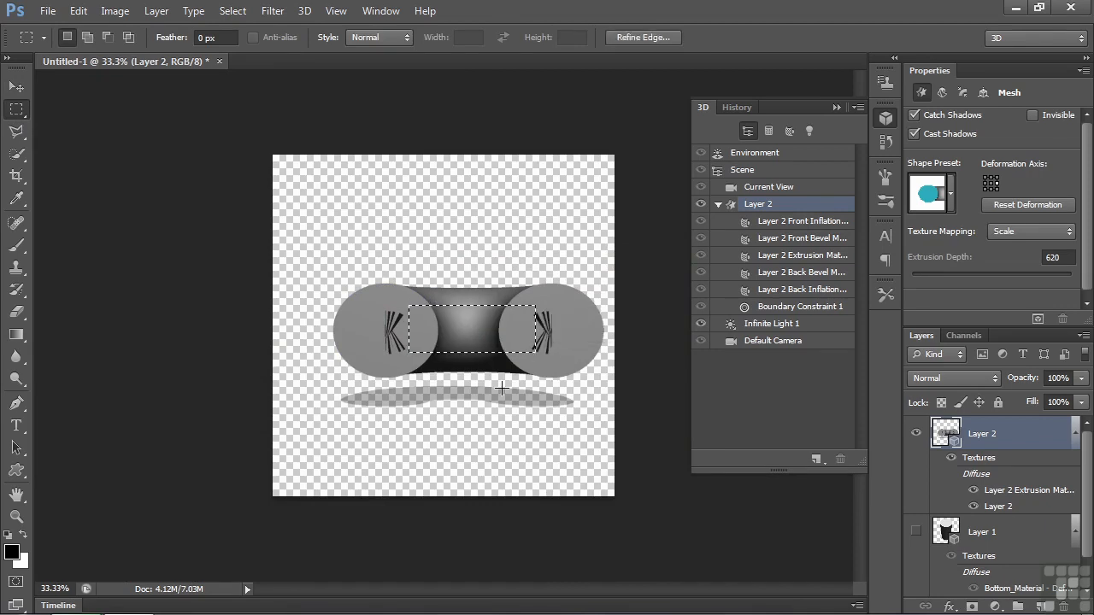
left_click(304, 10)
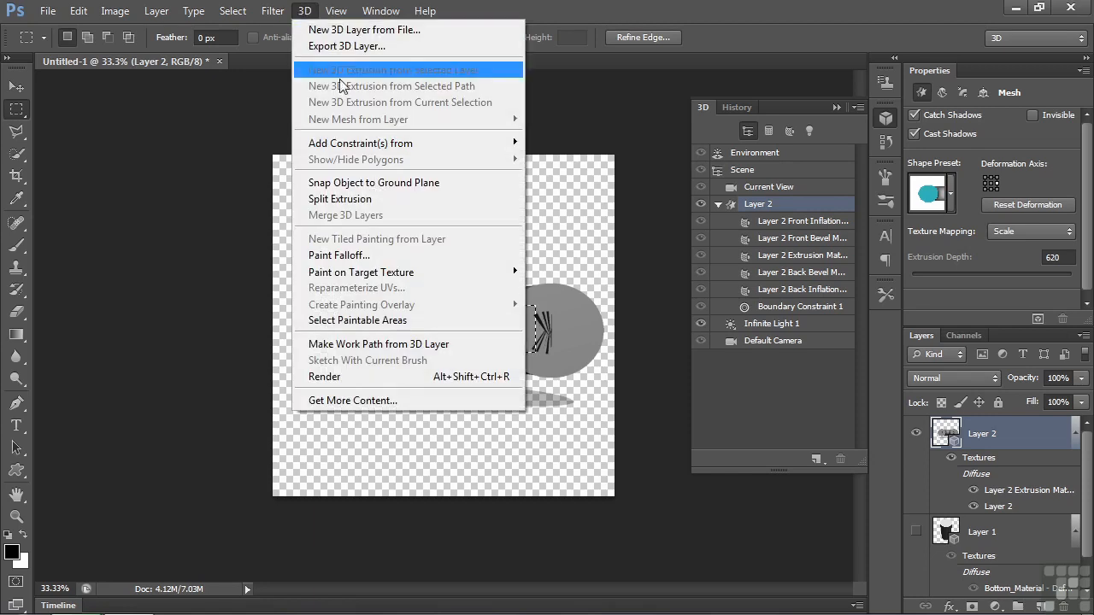
mouse_move(360, 149)
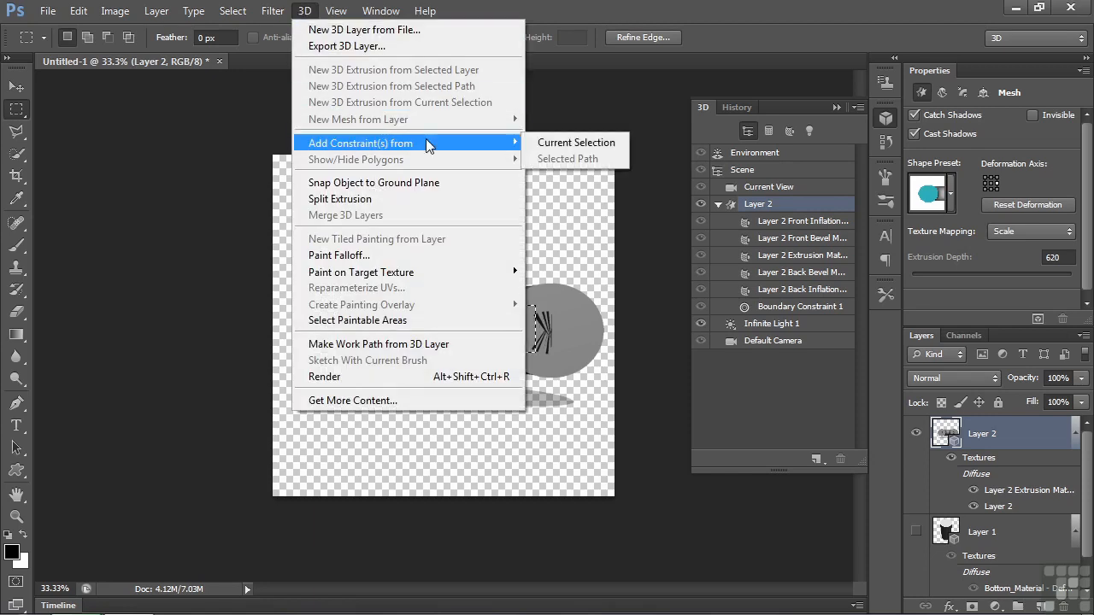
left_click(565, 143)
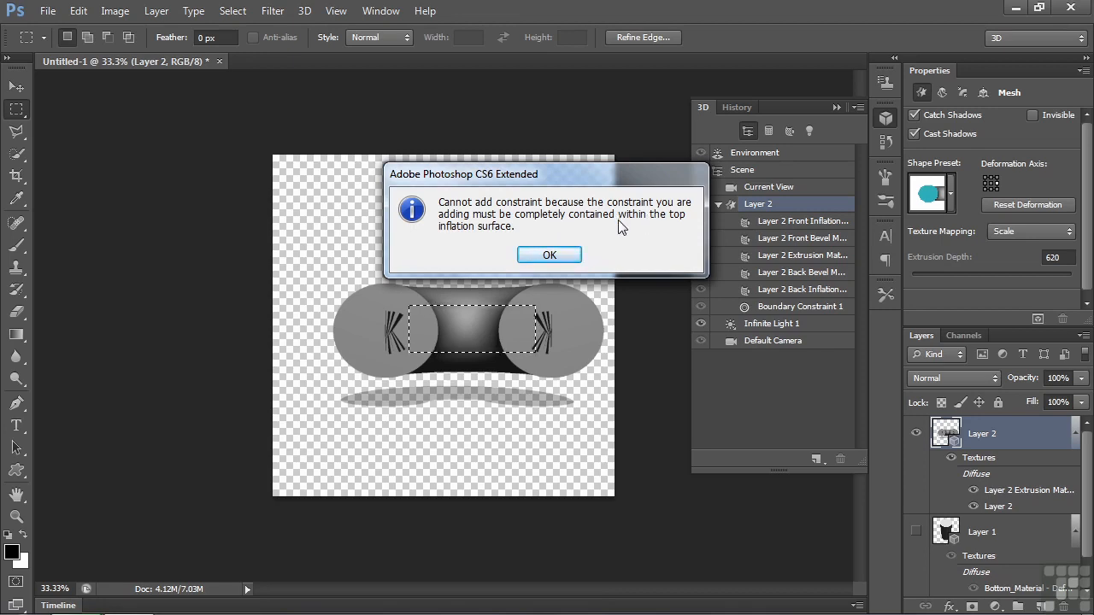
left_click(549, 256)
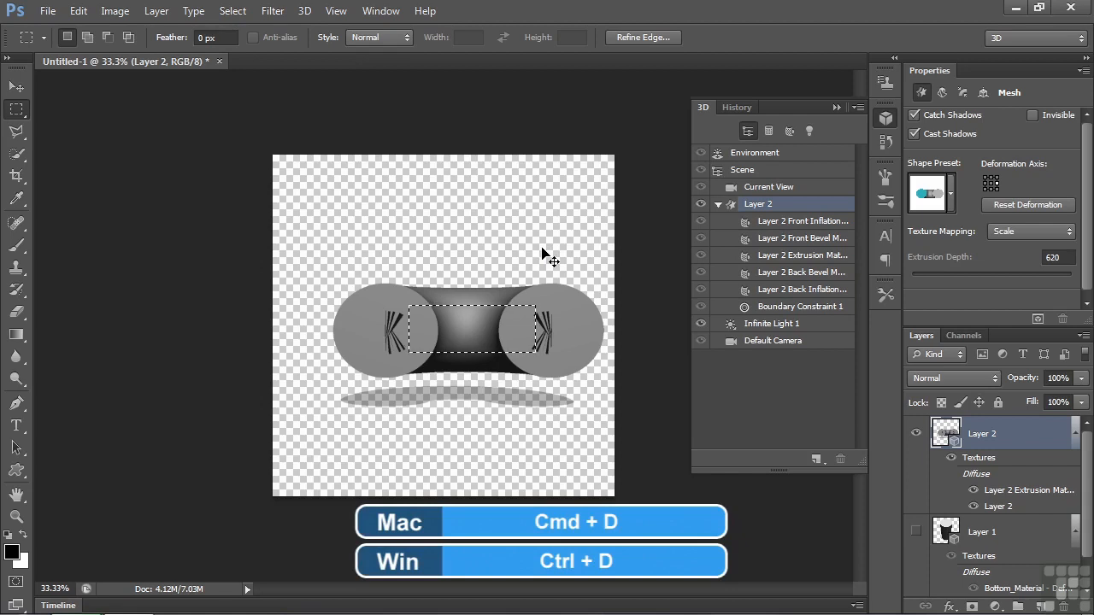
key("ctrl+d")
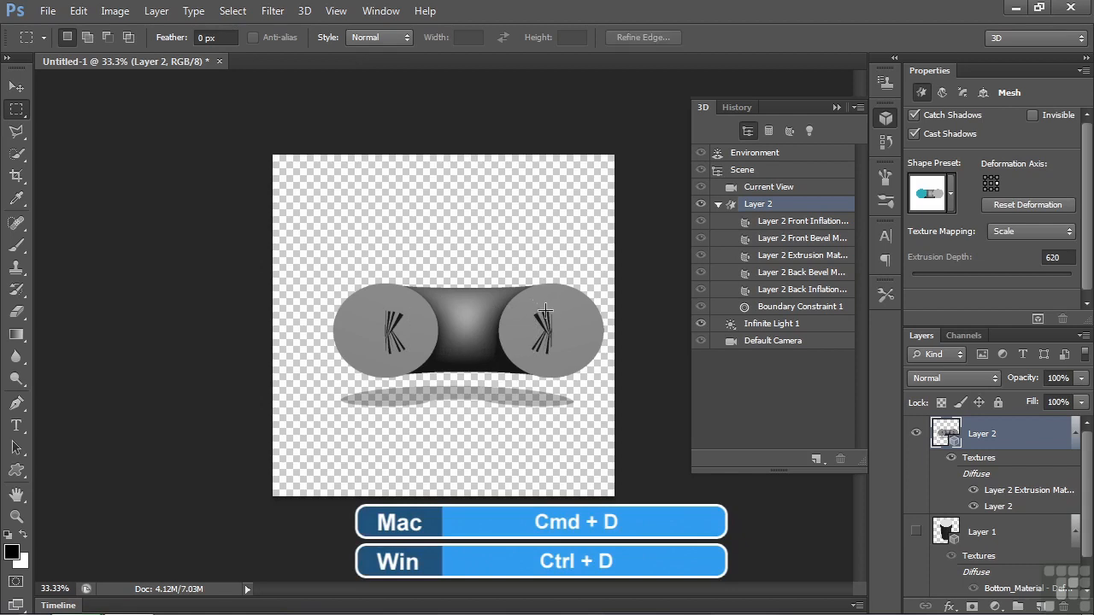
Try to add a constraint from a rectangular selection inside the right-hand back cap, and deselect
left_click_drag(525, 306, 582, 358)
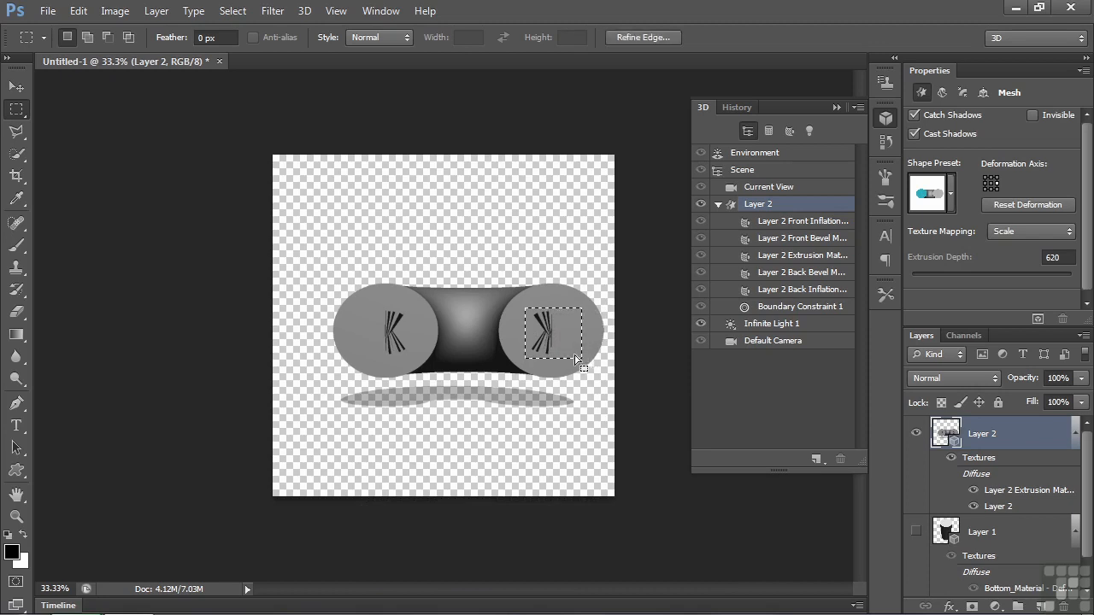
left_click(305, 10)
mouse_move(346, 147)
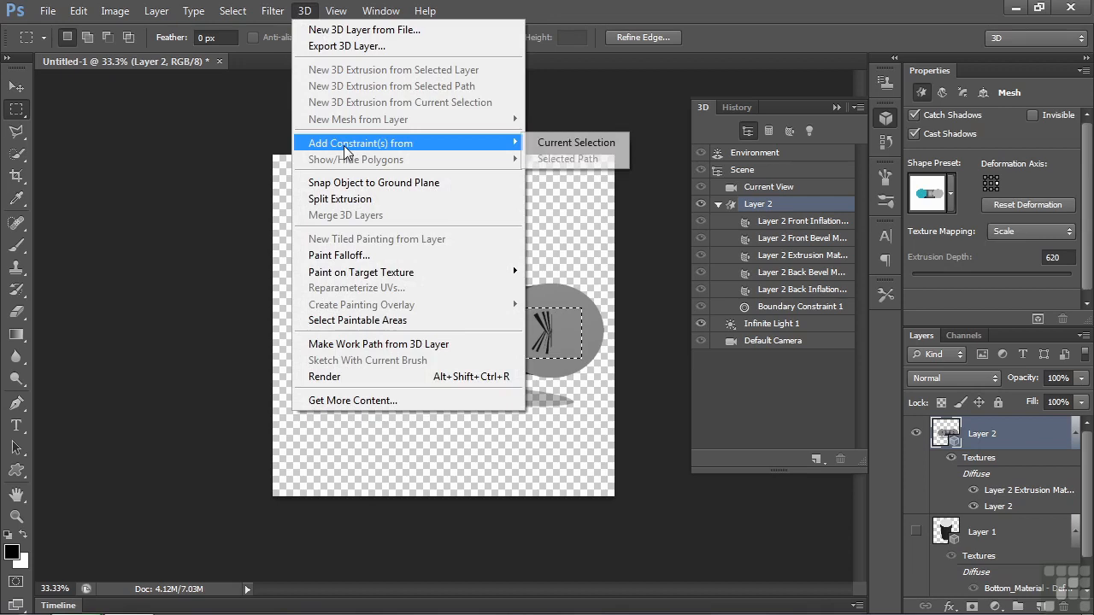
left_click(584, 144)
left_click(560, 253)
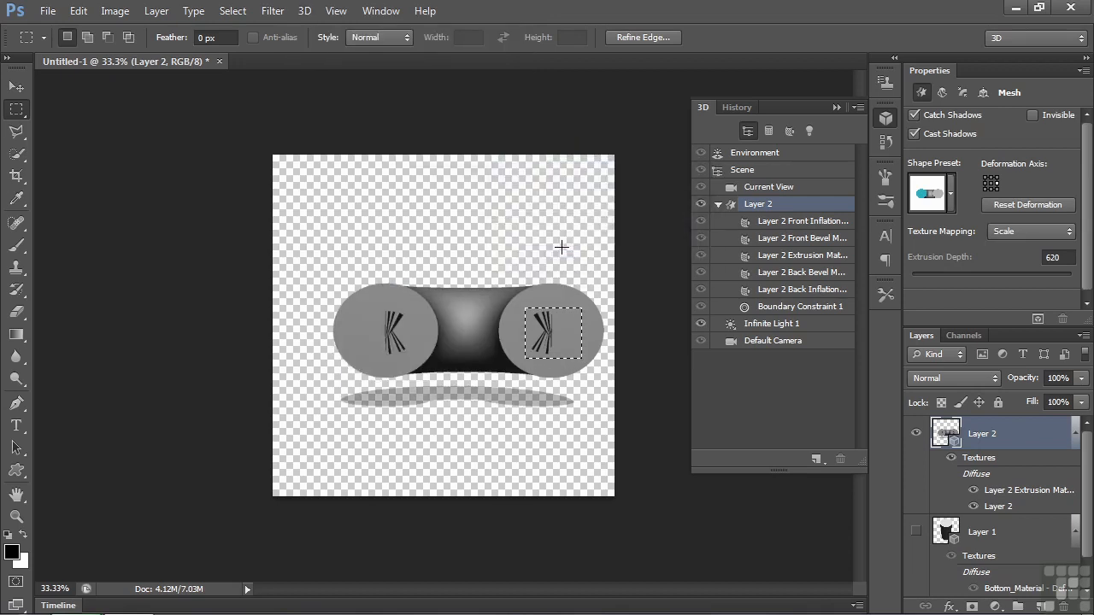
key("ctrl+d")
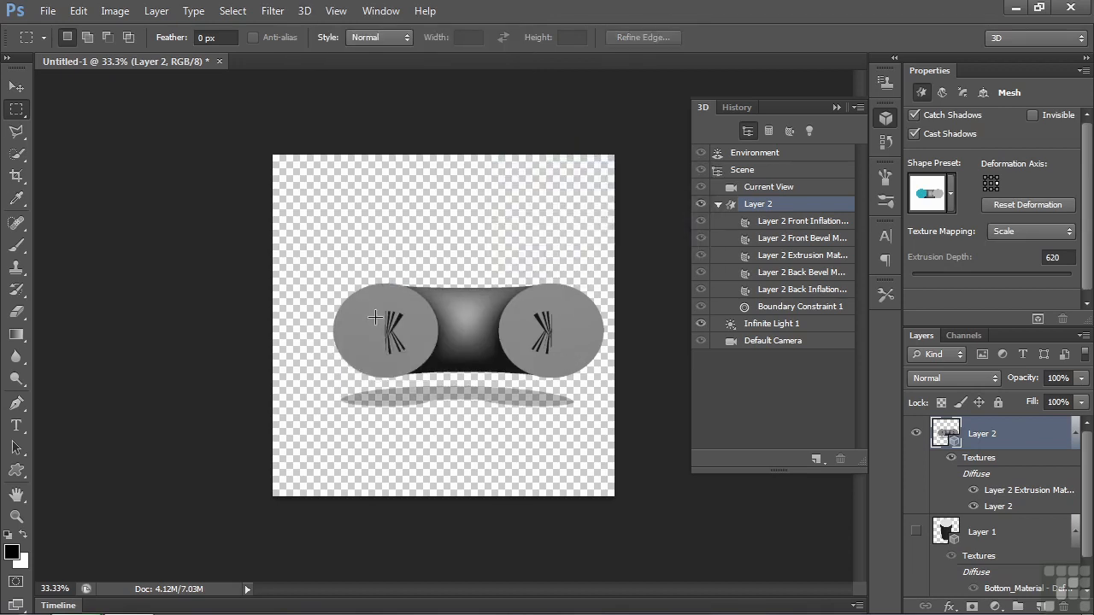
Add an internal constraint from a rectangular selection around the K mark on the left-hand front cap
left_click_drag(354, 304, 414, 359)
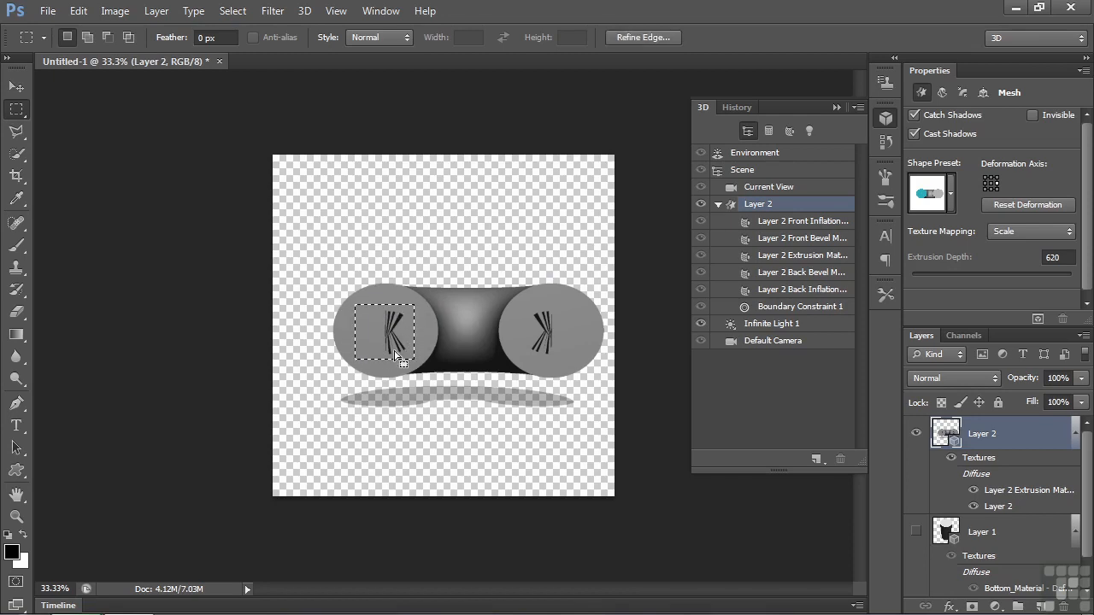
left_click(304, 11)
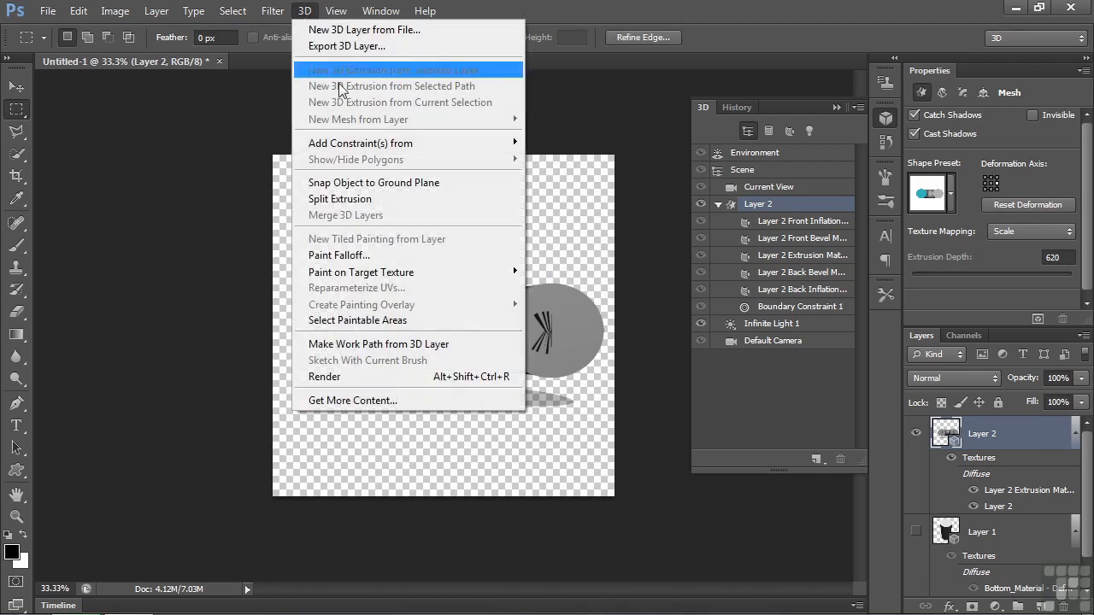
mouse_move(449, 144)
left_click(549, 143)
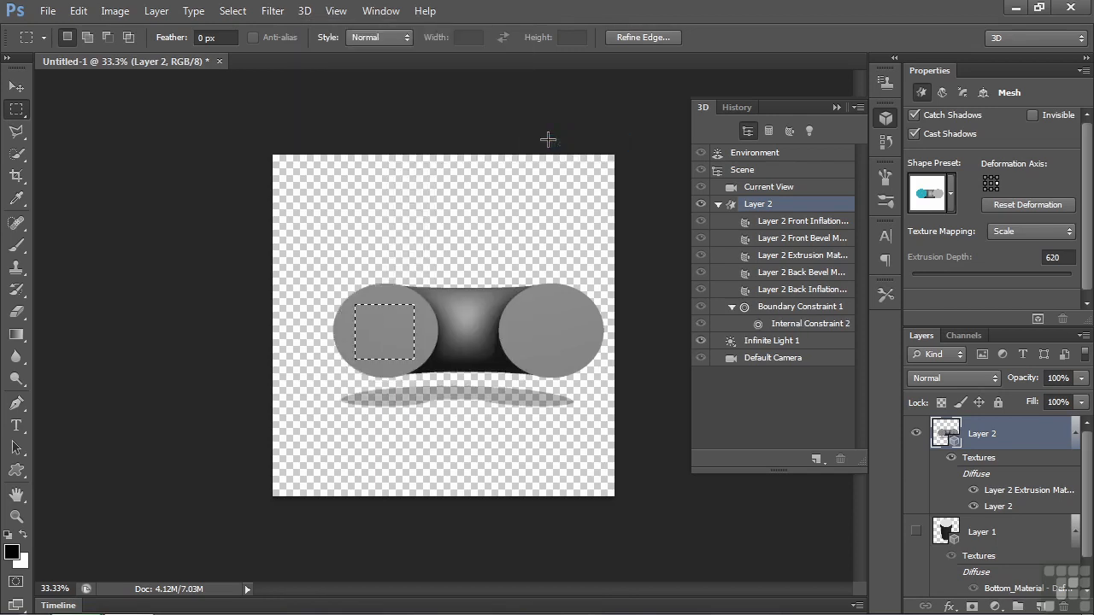
Set Internal Constraint 2's type to Hole and switch to the Move tool for handling the bent extrusion
left_click(781, 325)
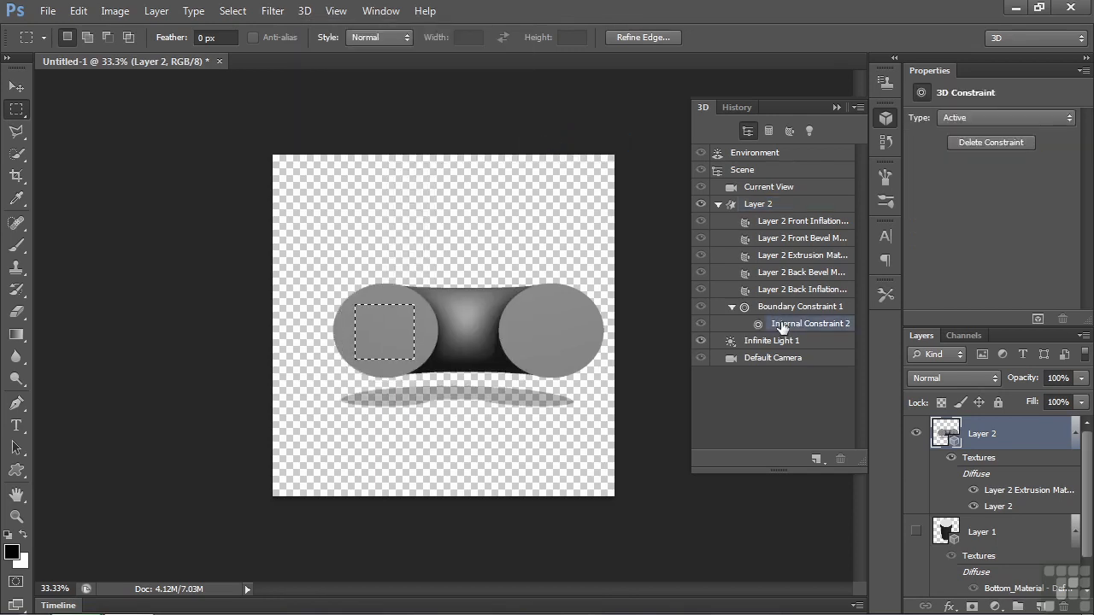
left_click(1068, 119)
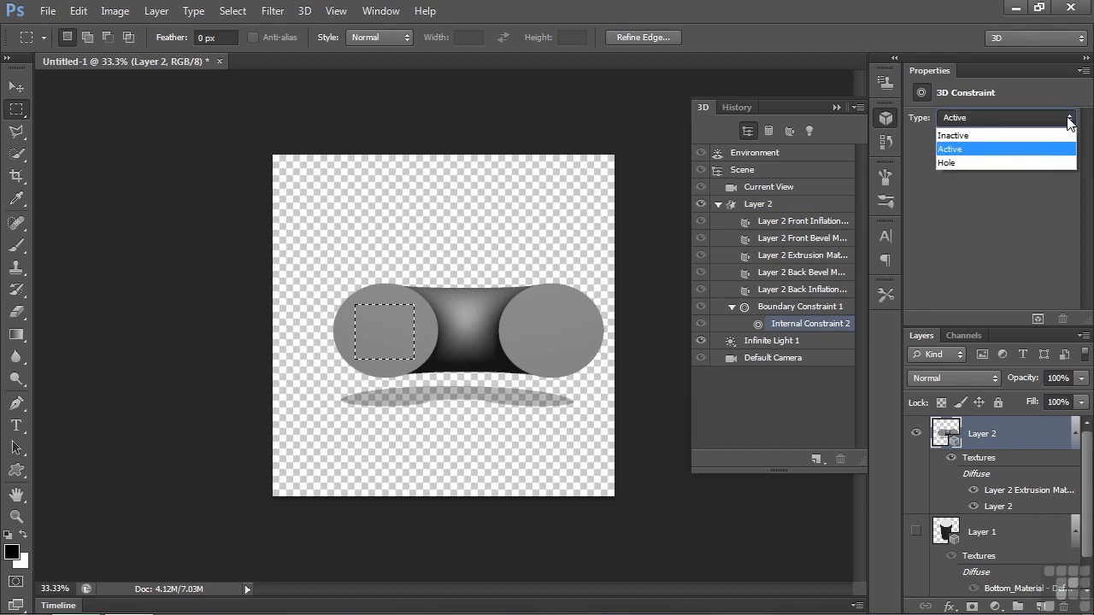
left_click(994, 163)
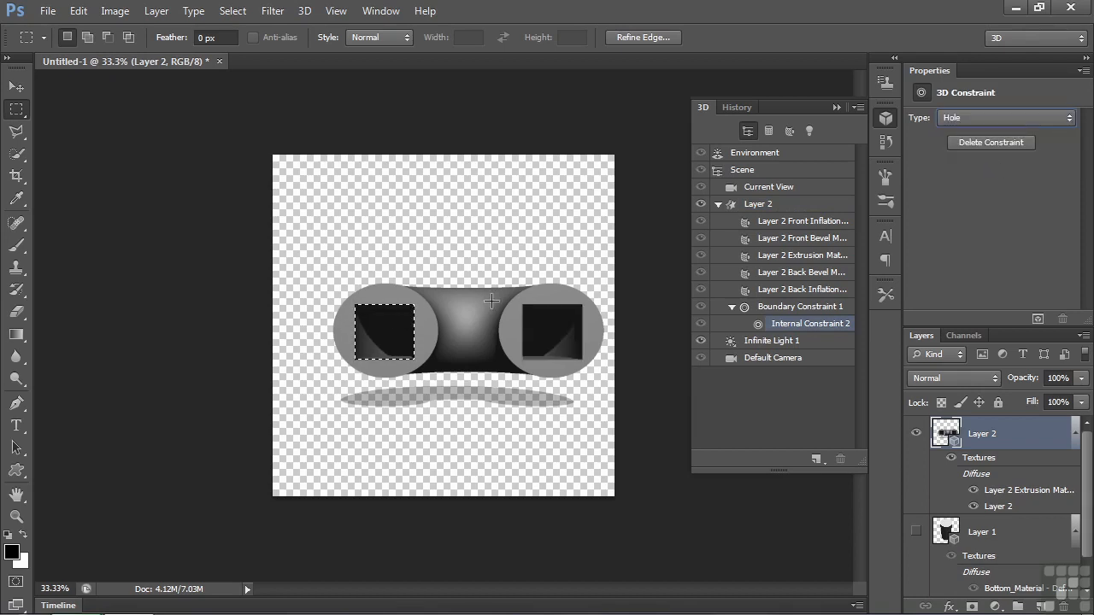
key("v")
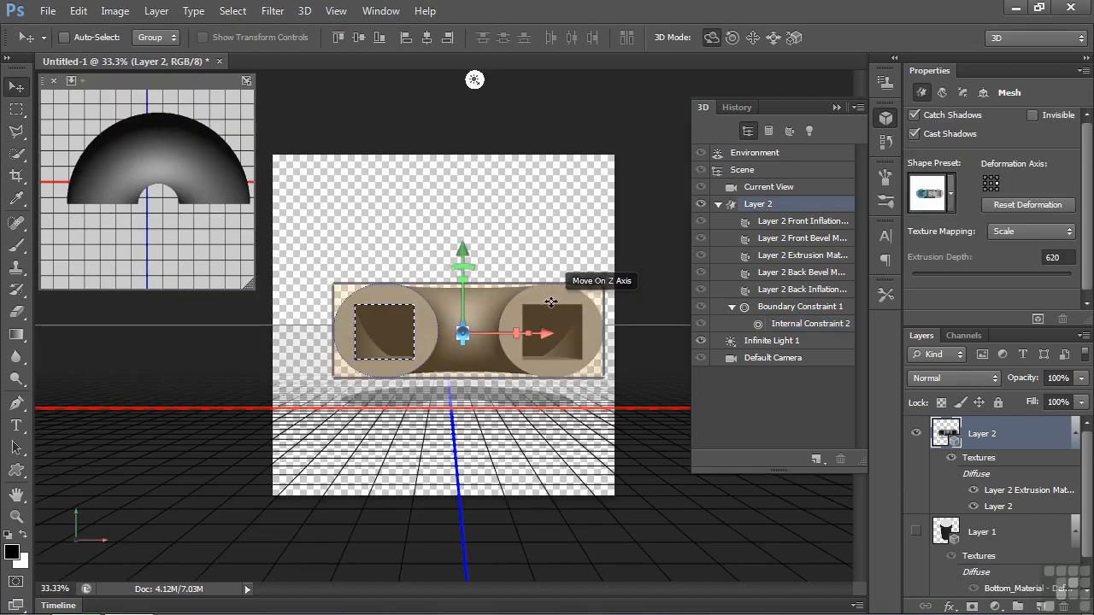